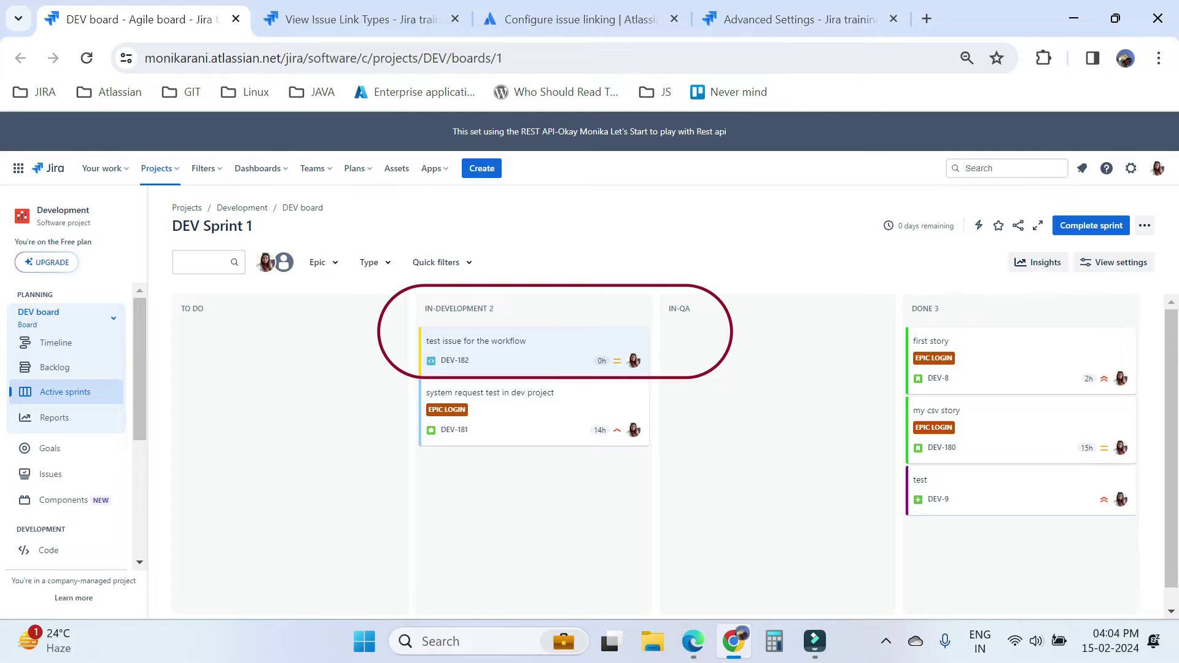
On DEV-182, add a 'blocks' link to DEV-190, found by searching 'dev'.
click(455, 361)
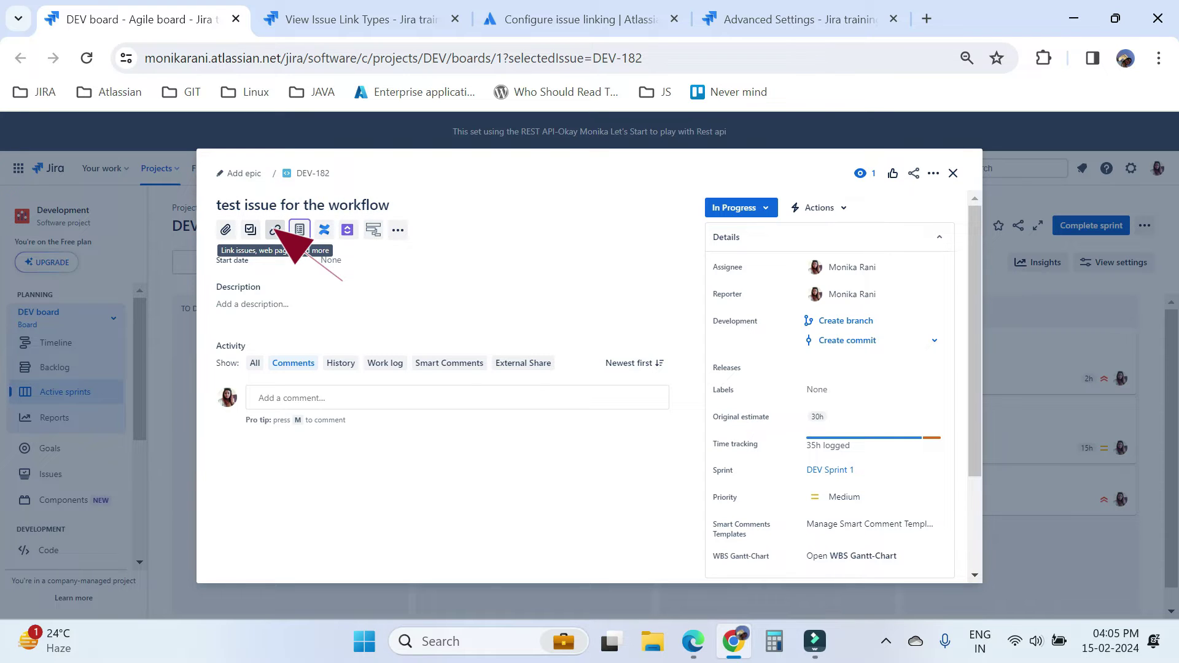
click(276, 230)
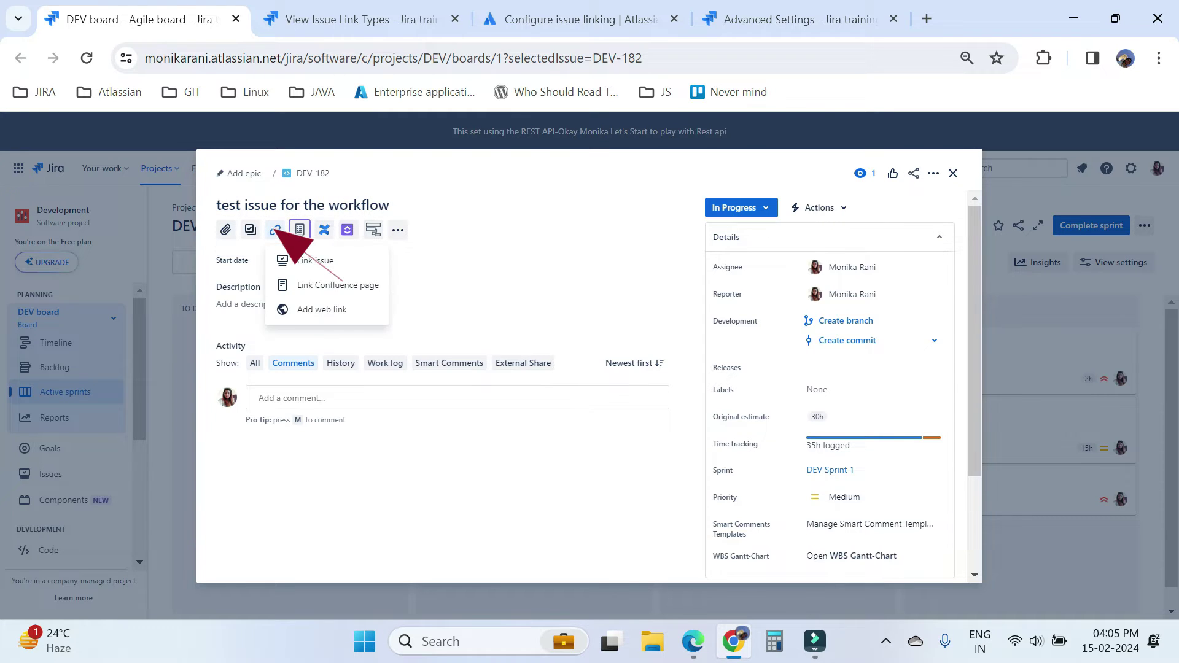
click(315, 260)
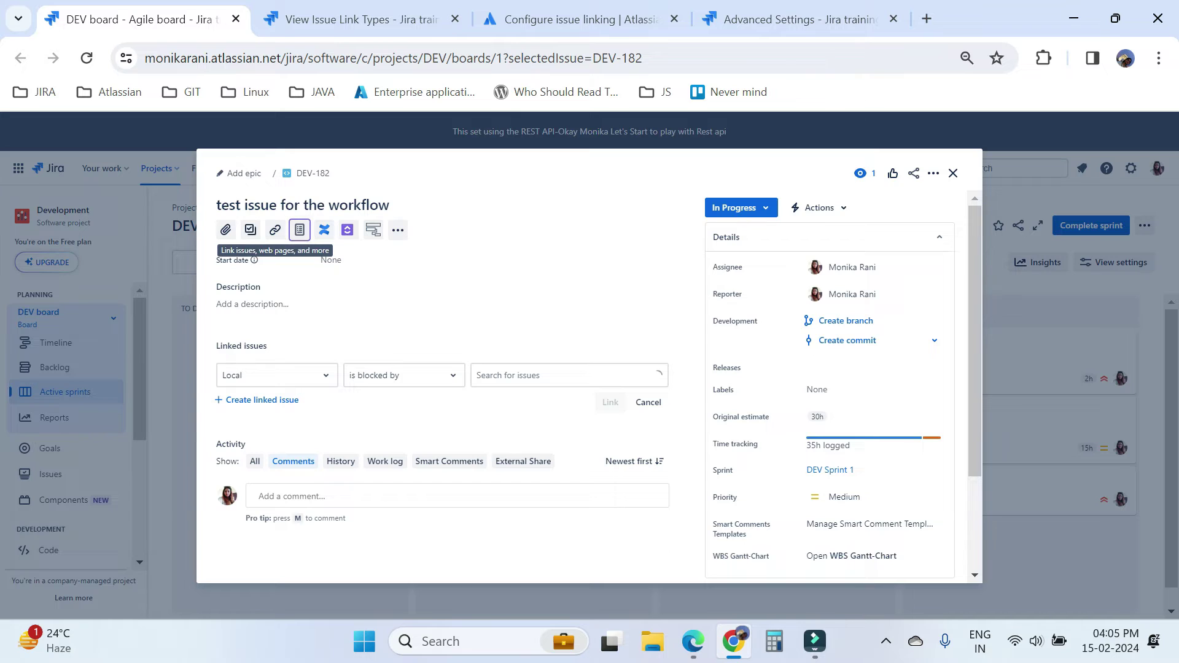
click(405, 375)
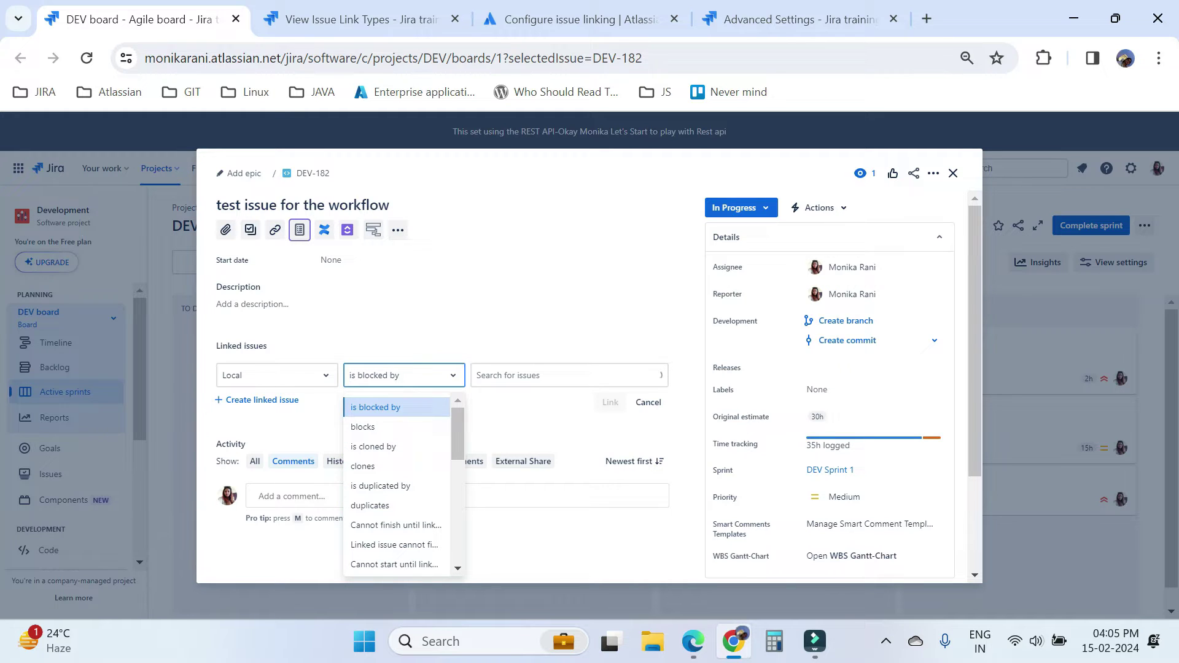
scroll(397, 447, down, 6)
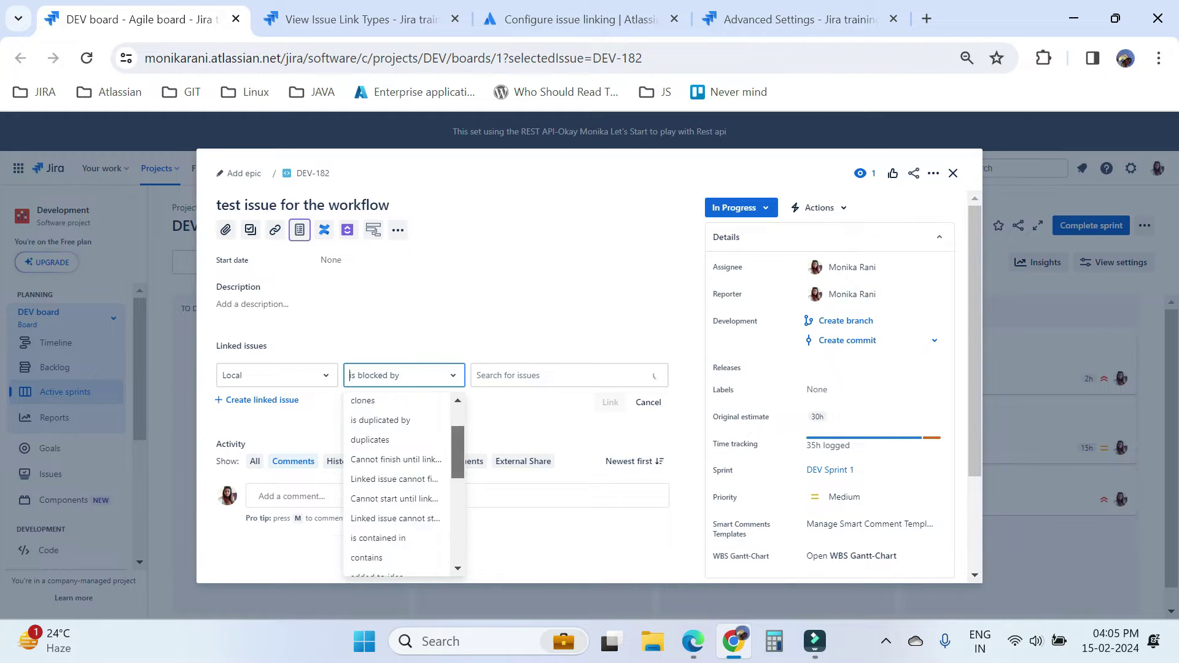
scroll(396, 446, up, 6)
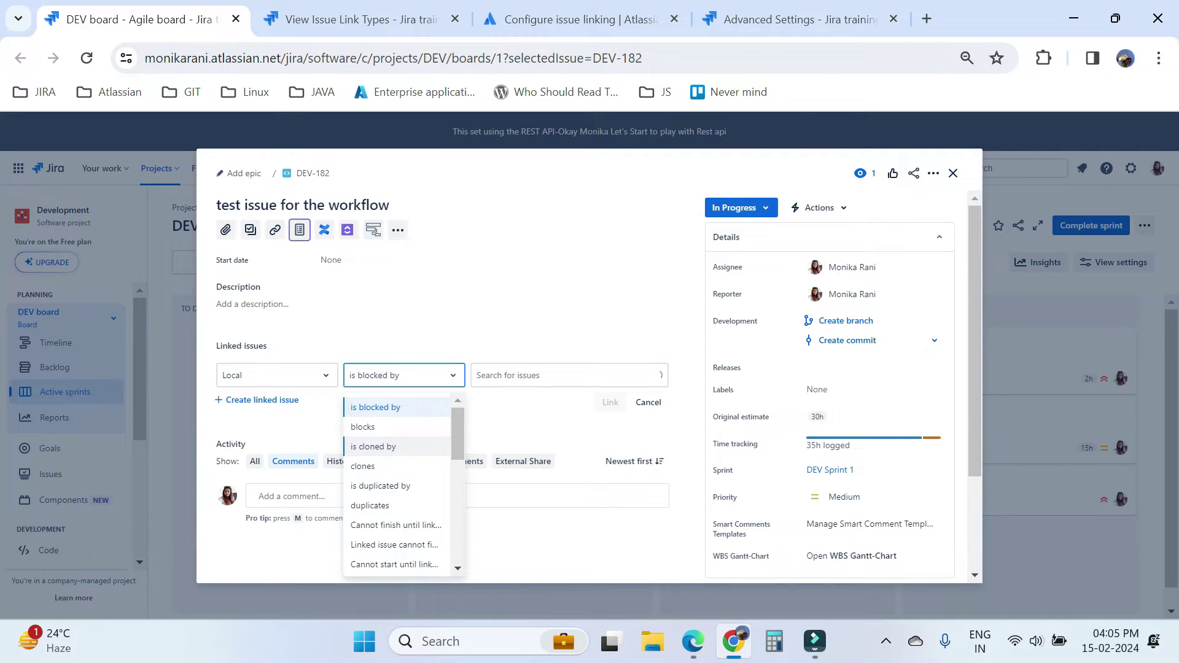
click(368, 427)
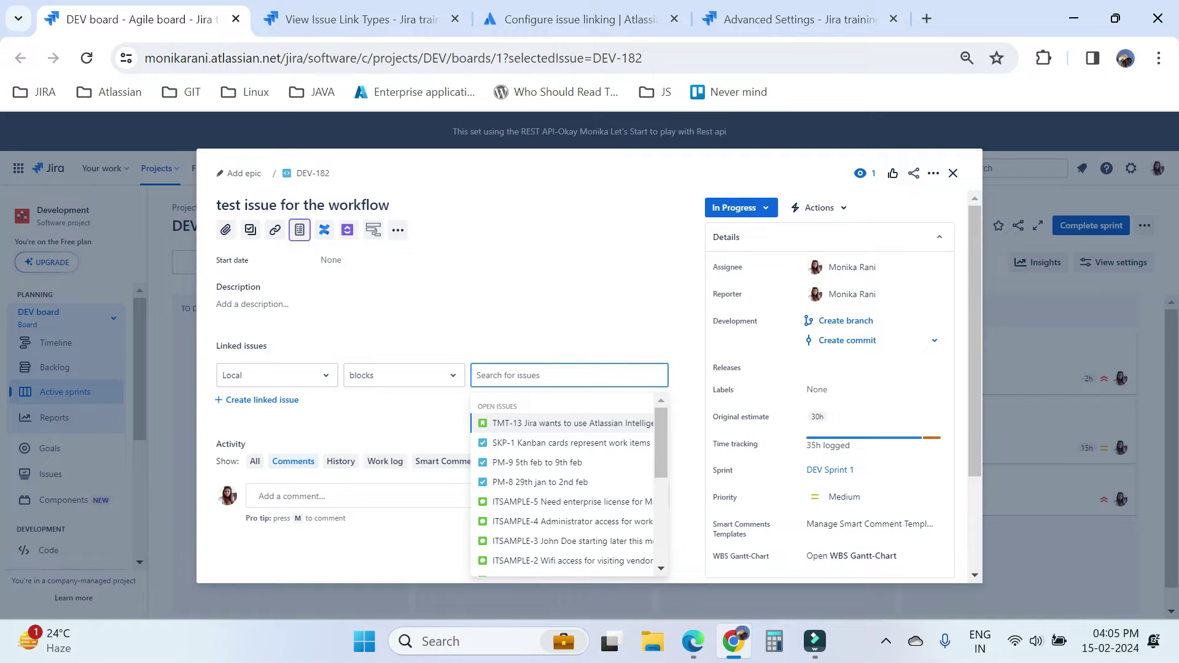
text(dev)
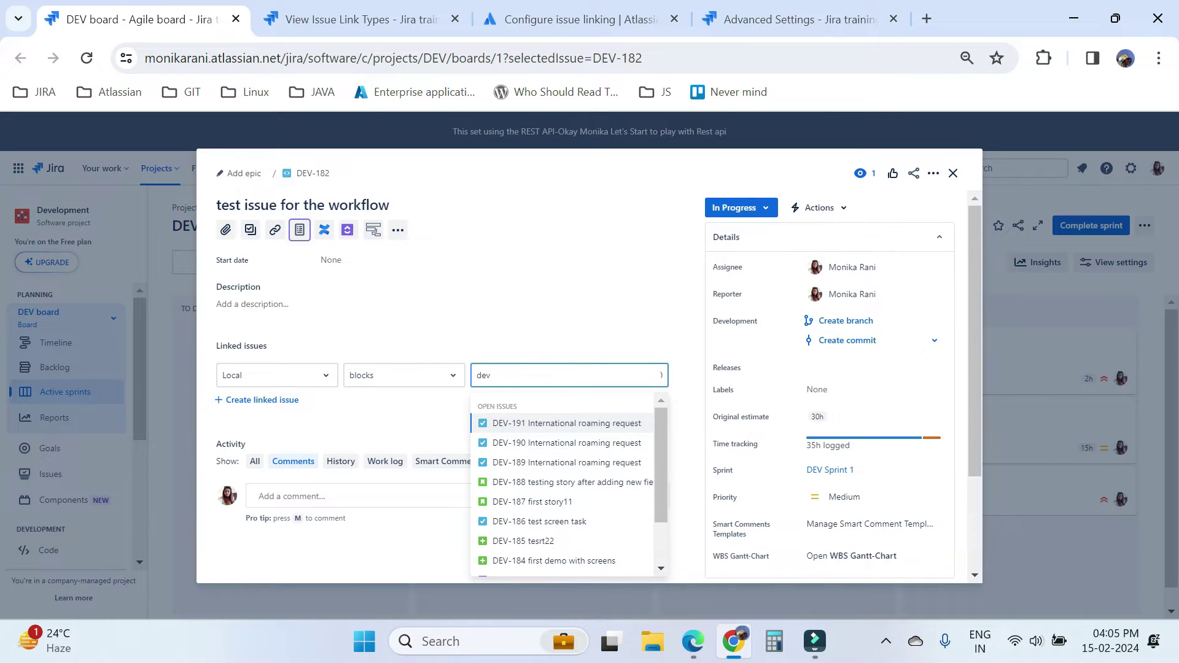
key(Down)
key(Return)
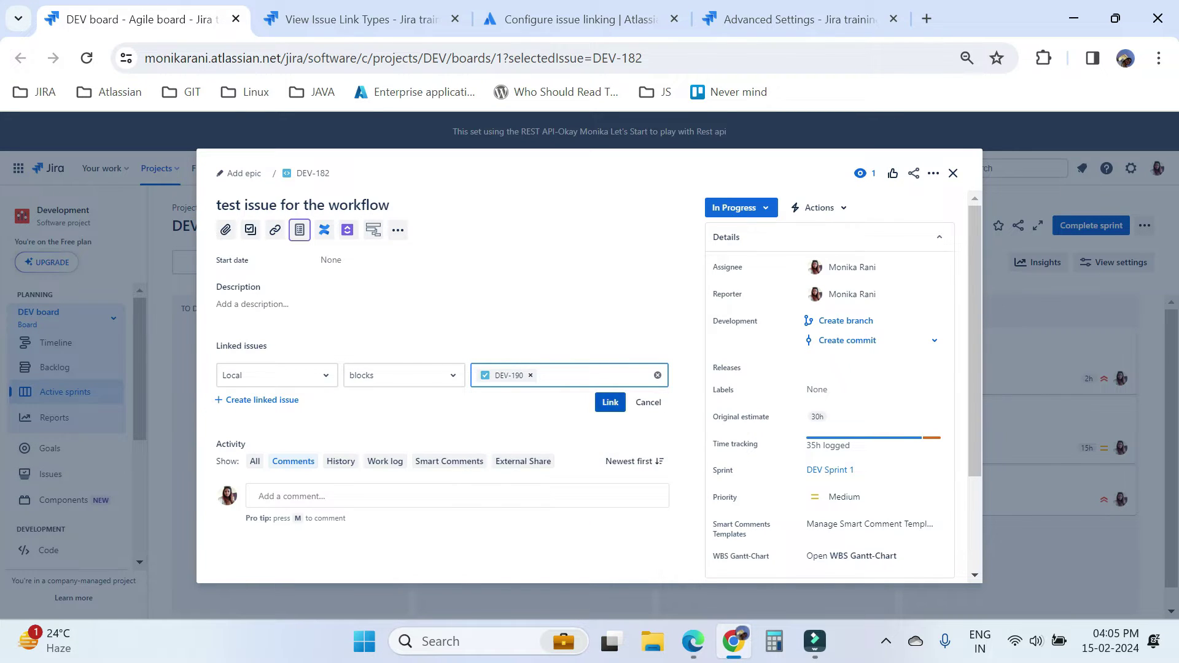
key(Return)
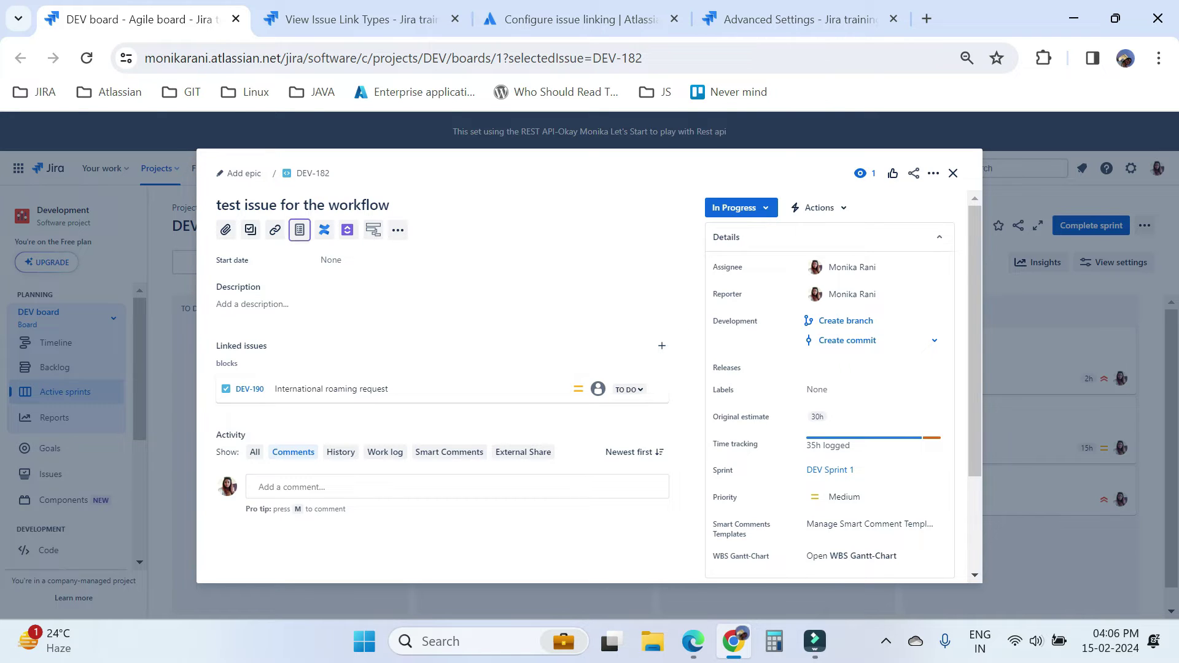
Add an 'is blocked by' link from DEV-182 to DEV-187, found by searching 'dev'.
click(662, 345)
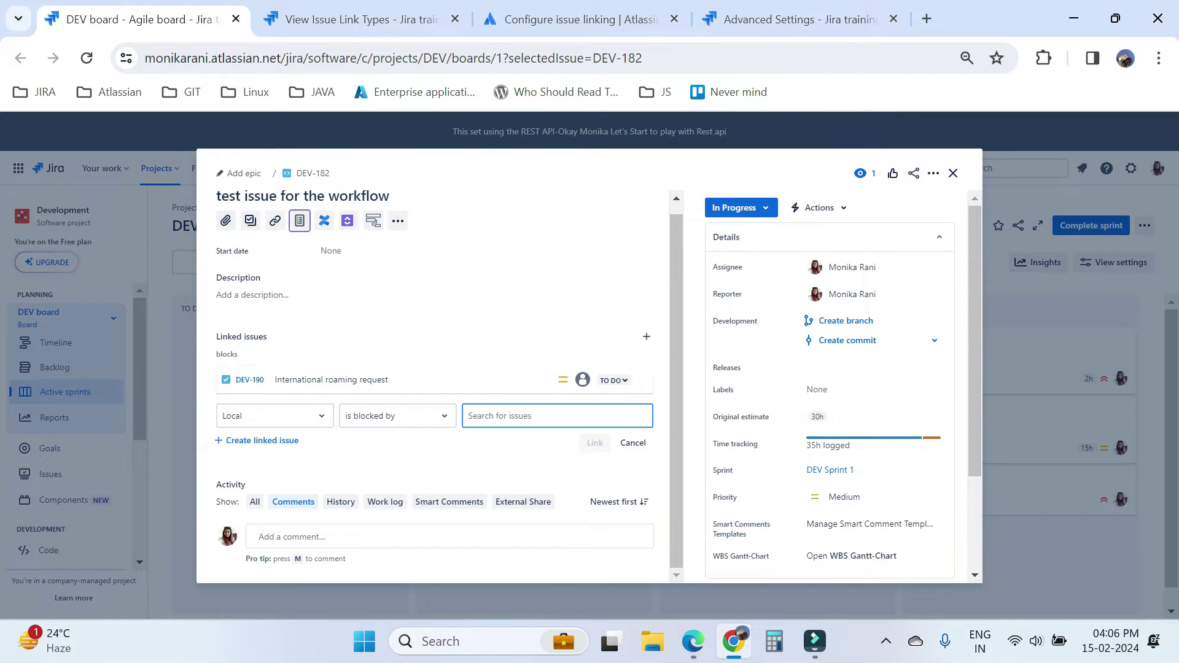
text(dev)
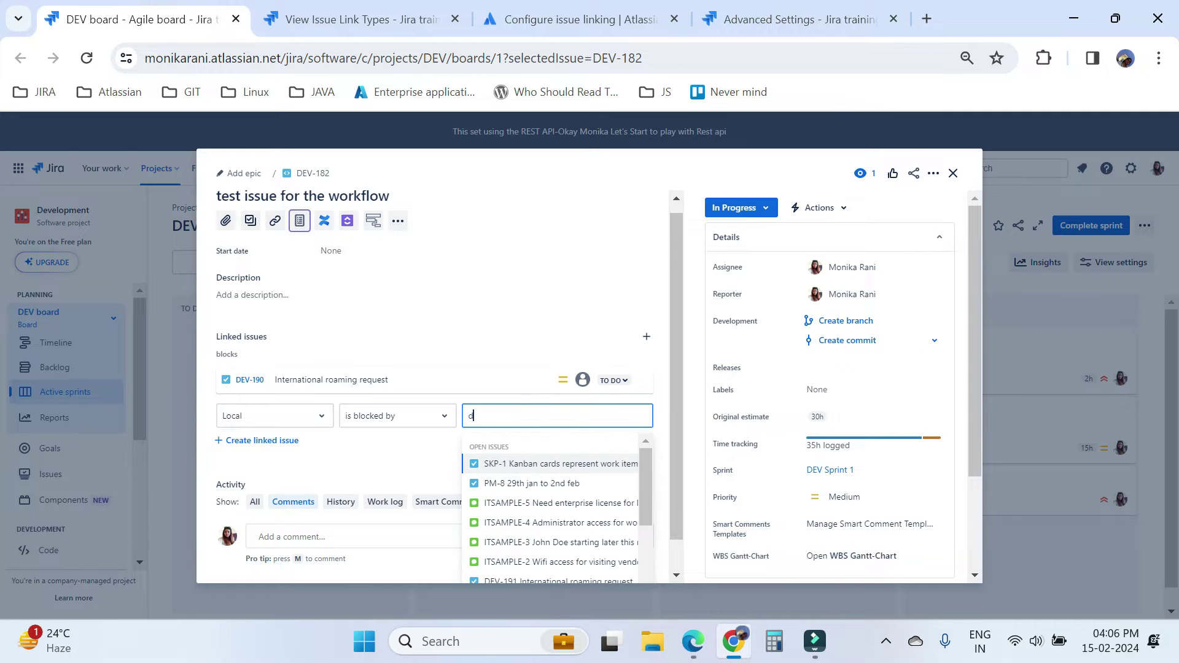
key(Down)
key(Down)
key(Down)
key(Down)
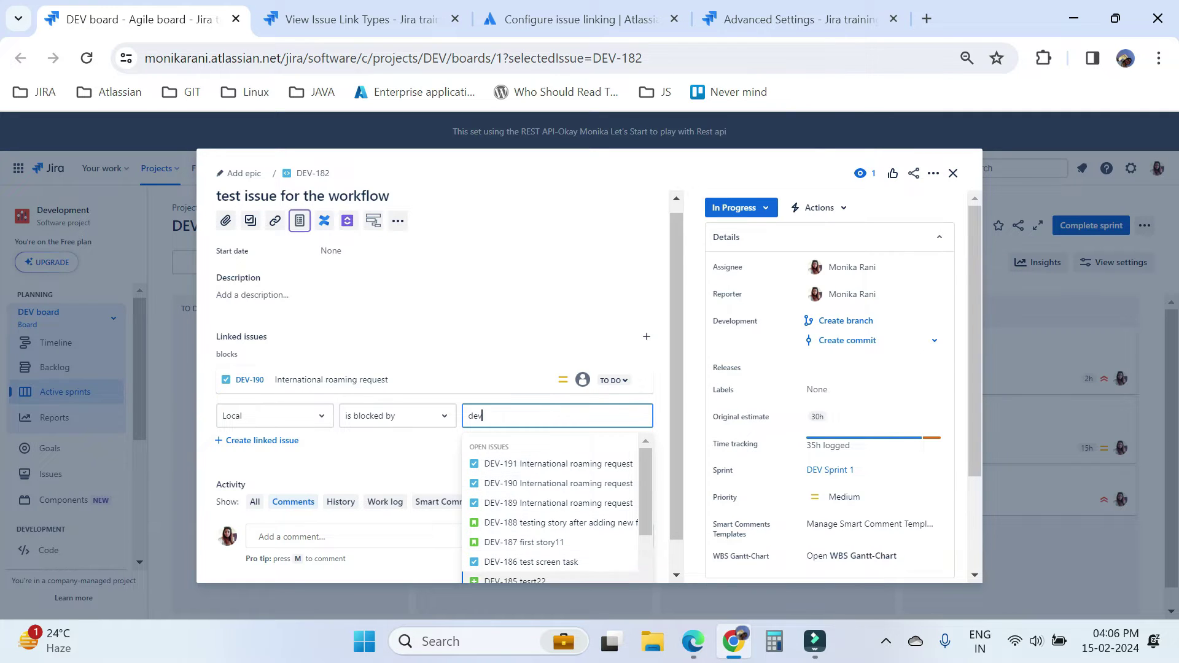
key(Return)
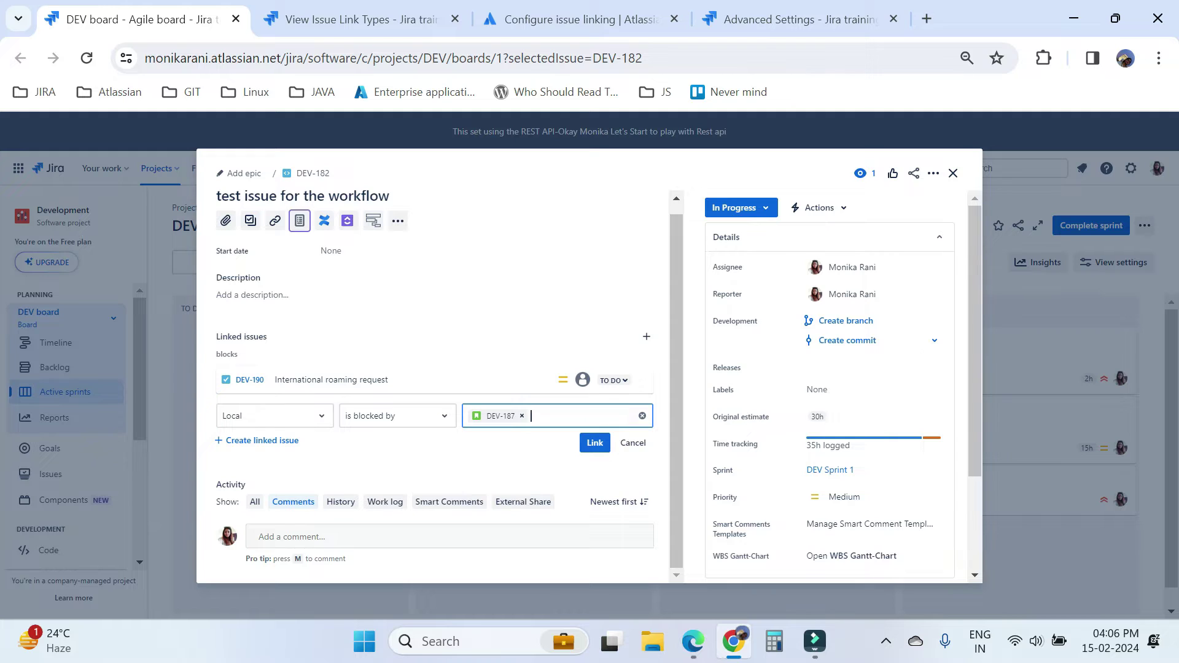
key(Return)
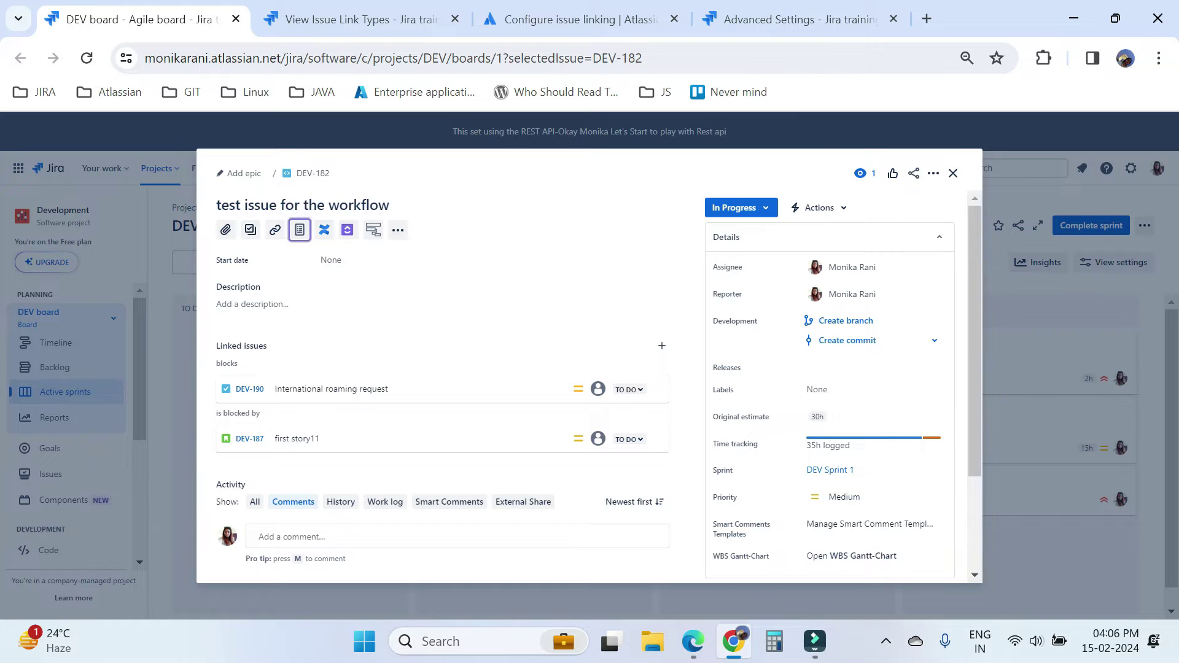
Go to the Issue linking admin page and scroll down to the Blocks, Cloners and Duplicate link types.
key(ctrl+Tab)
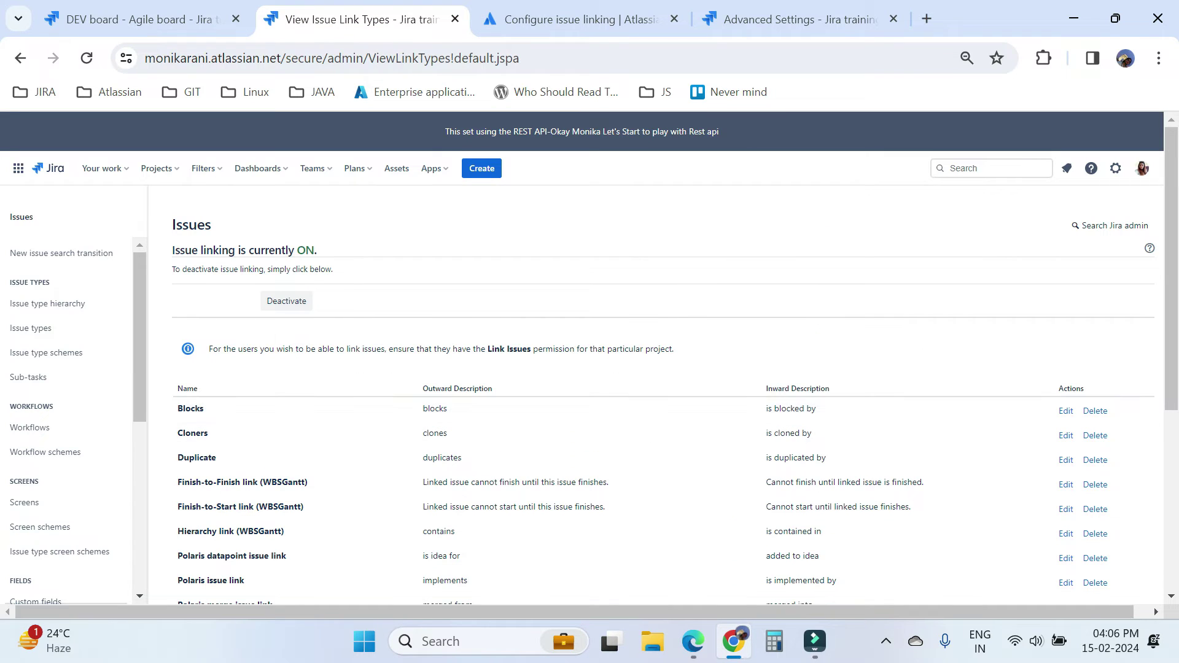
click(1116, 168)
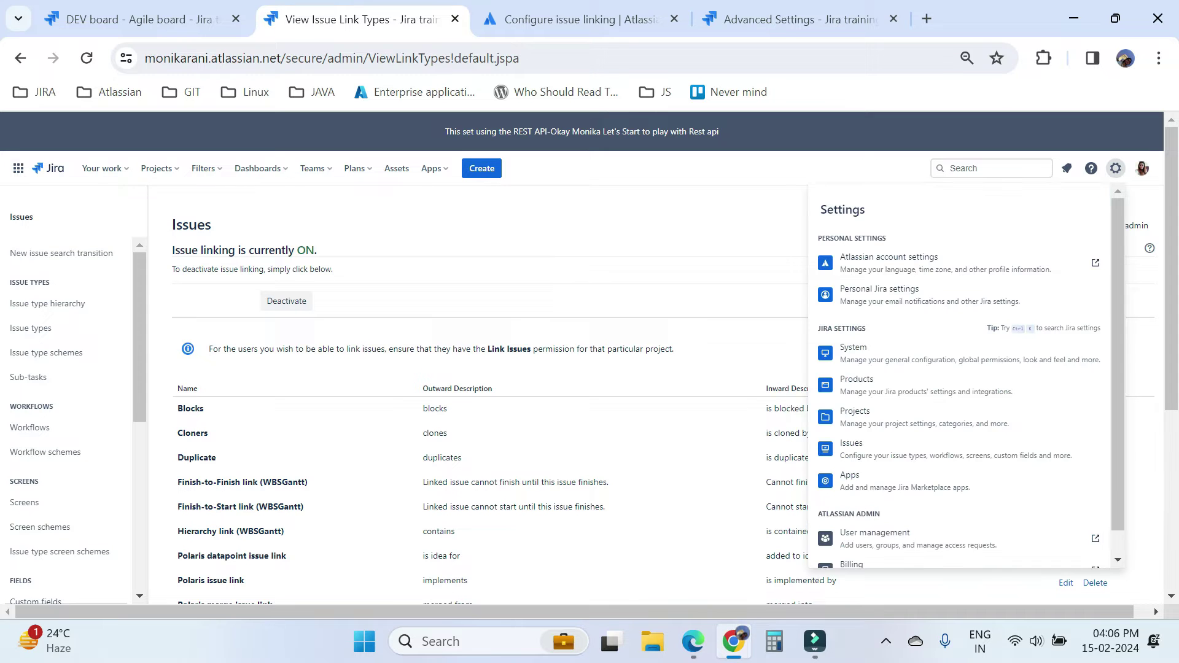
key(Escape)
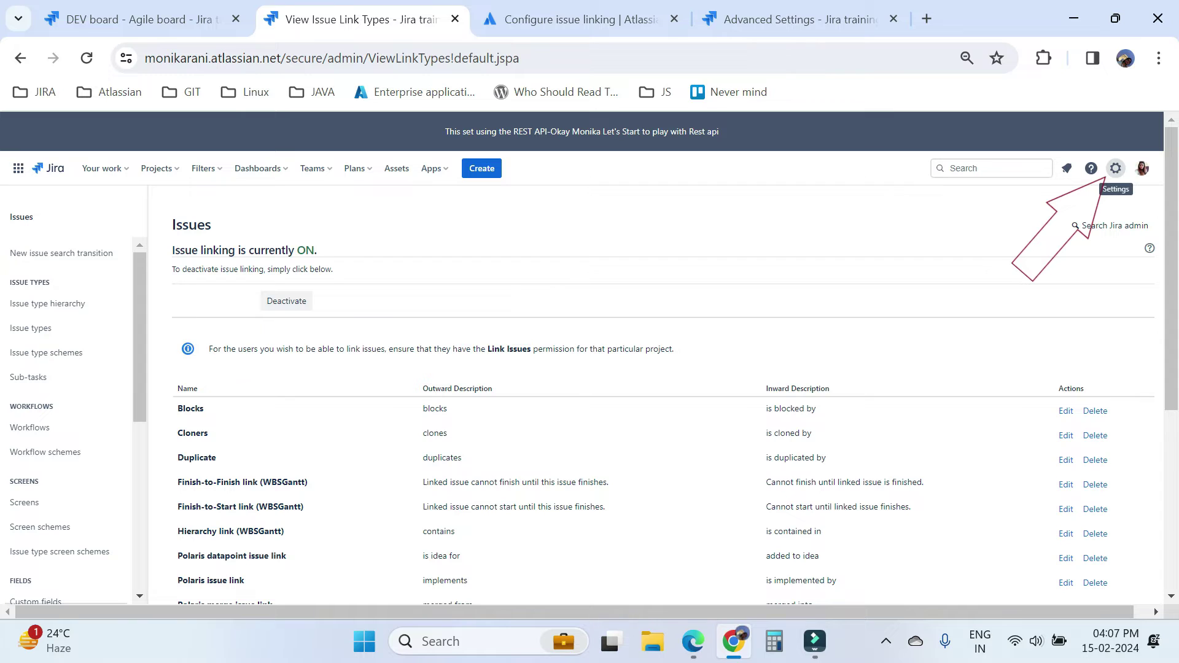
click(1116, 169)
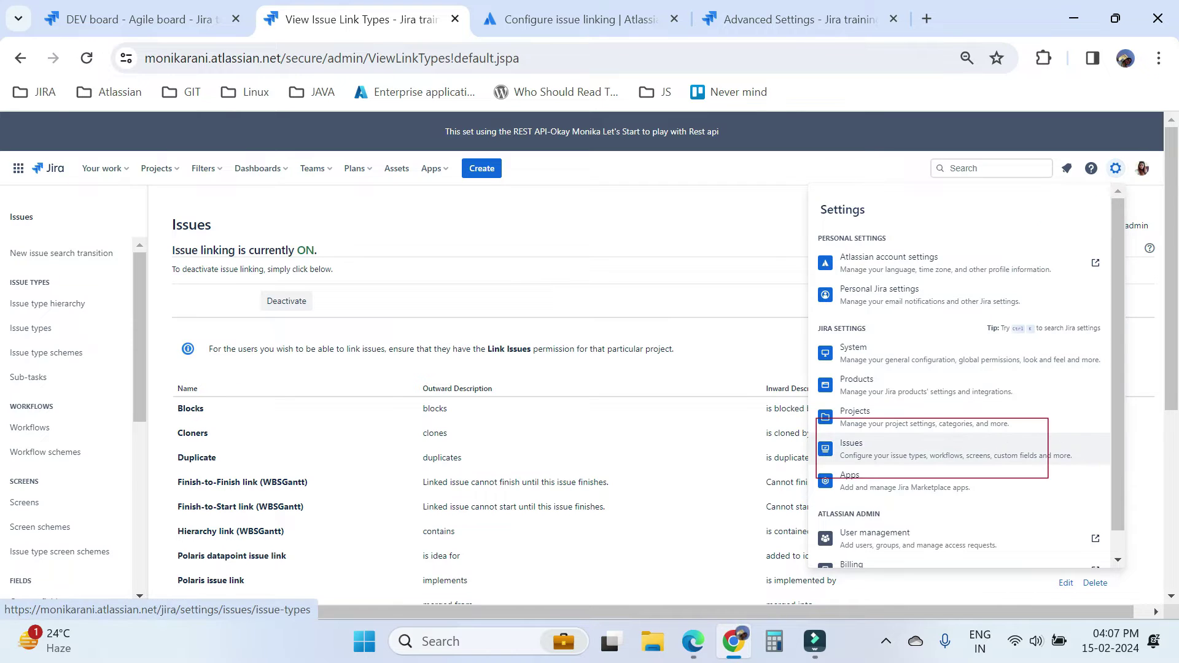
key(Escape)
scroll(61, 362, down, 3)
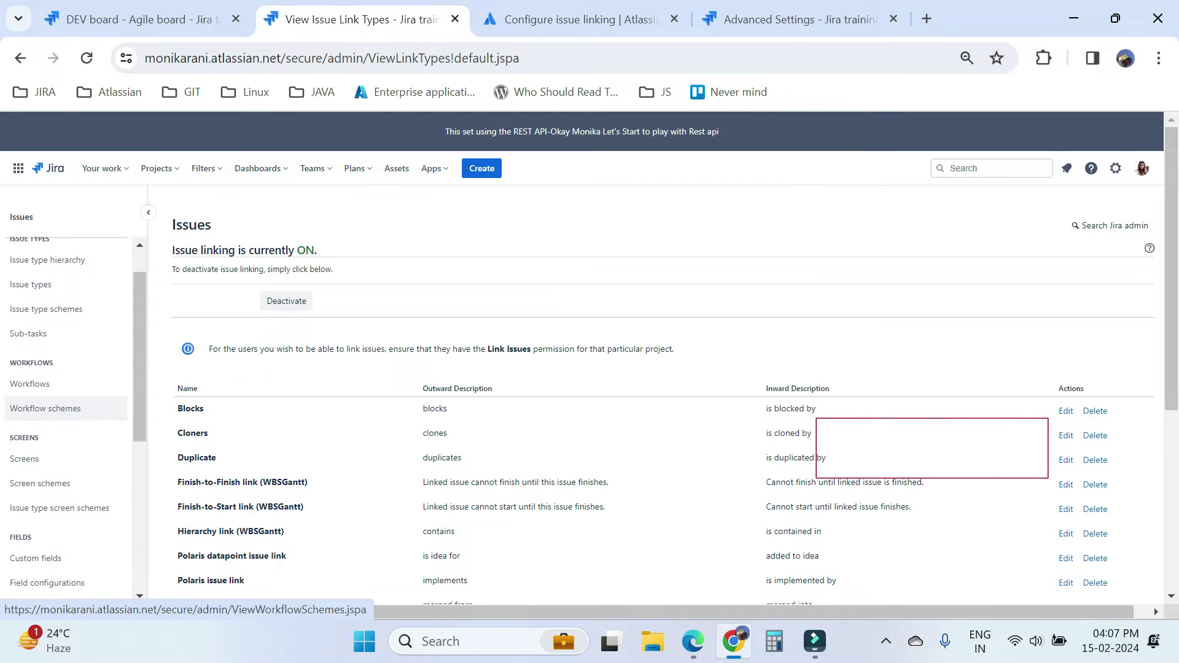
scroll(61, 353, down, 3)
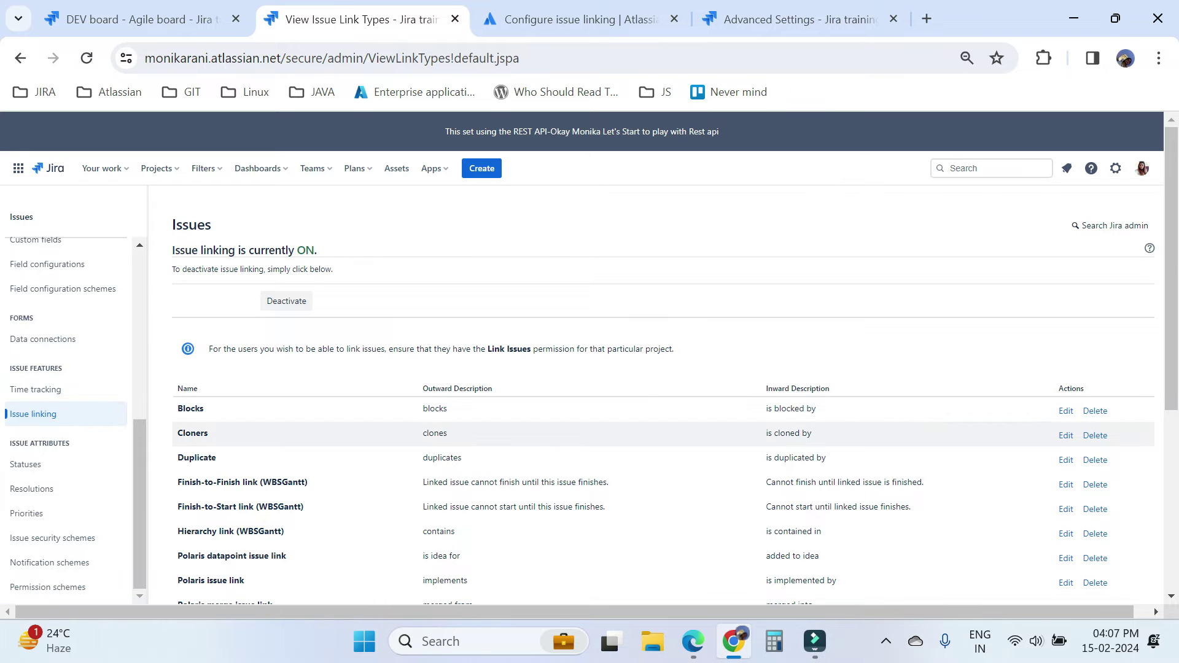
scroll(614, 424, down, 1)
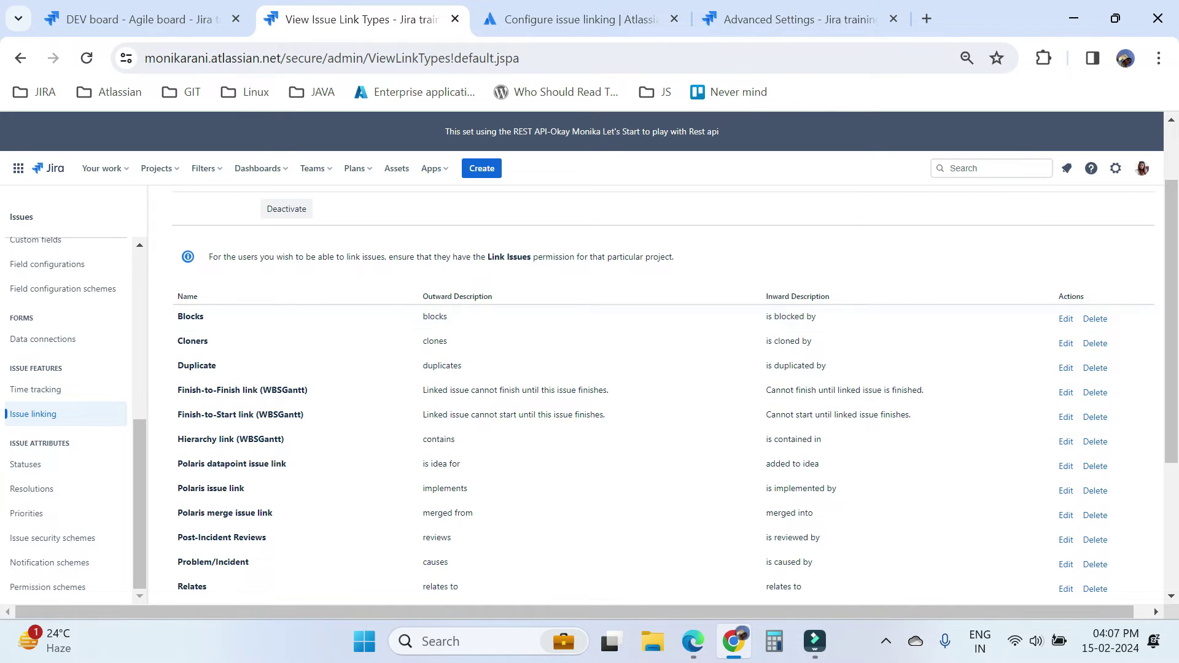
scroll(615, 368, up, 1)
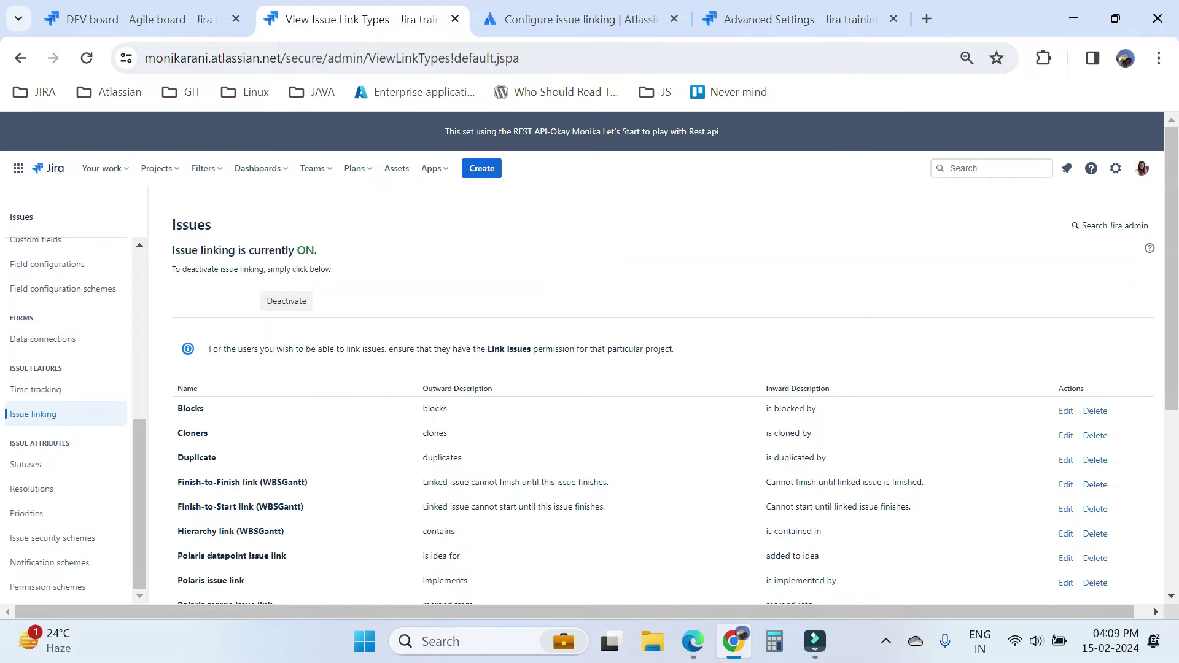
Show the top of the 'Configure issue linking' Atlassian Support article.
key(ctrl+Tab)
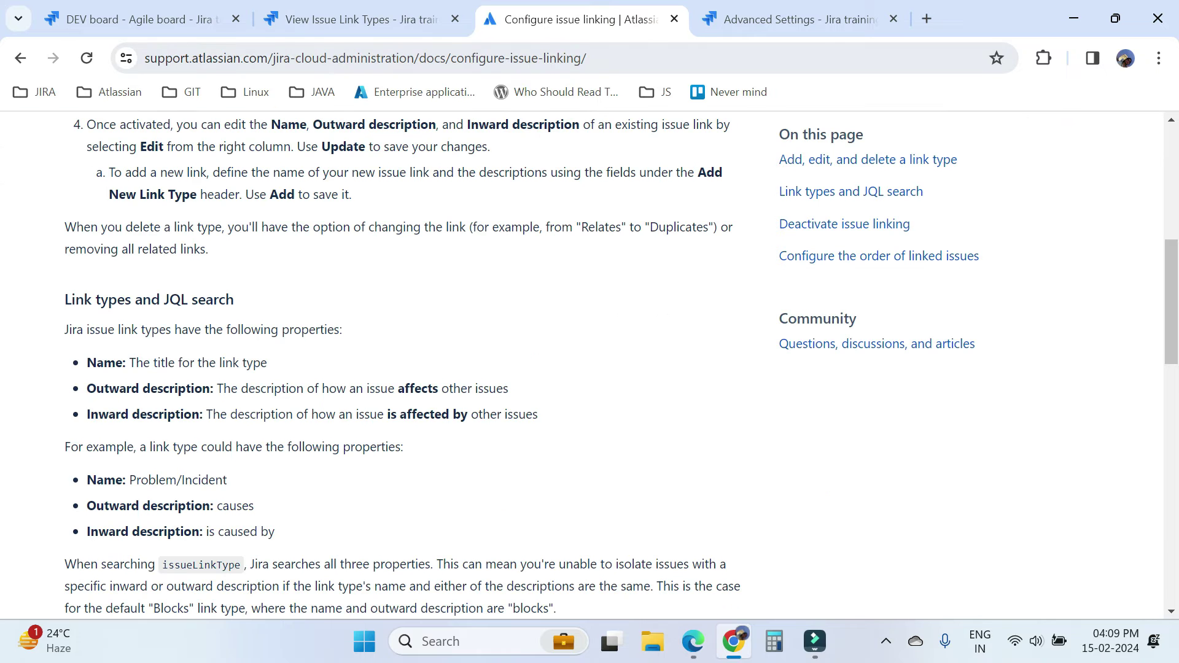
click(362, 19)
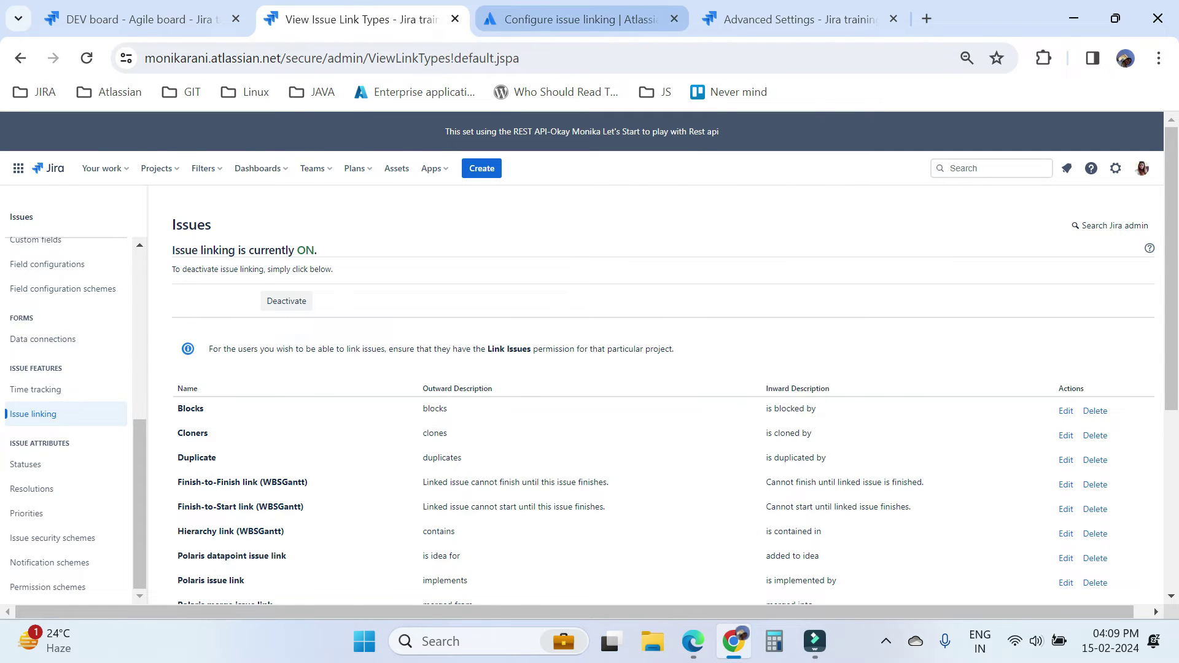
click(577, 19)
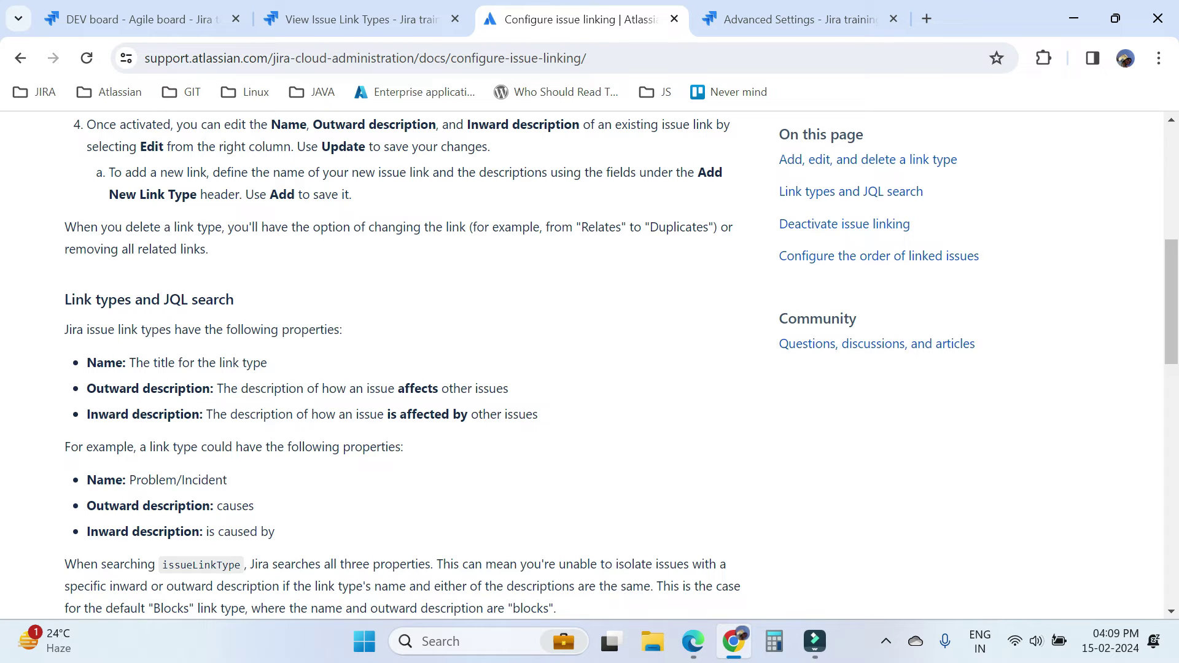
scroll(590, 365, up, 6)
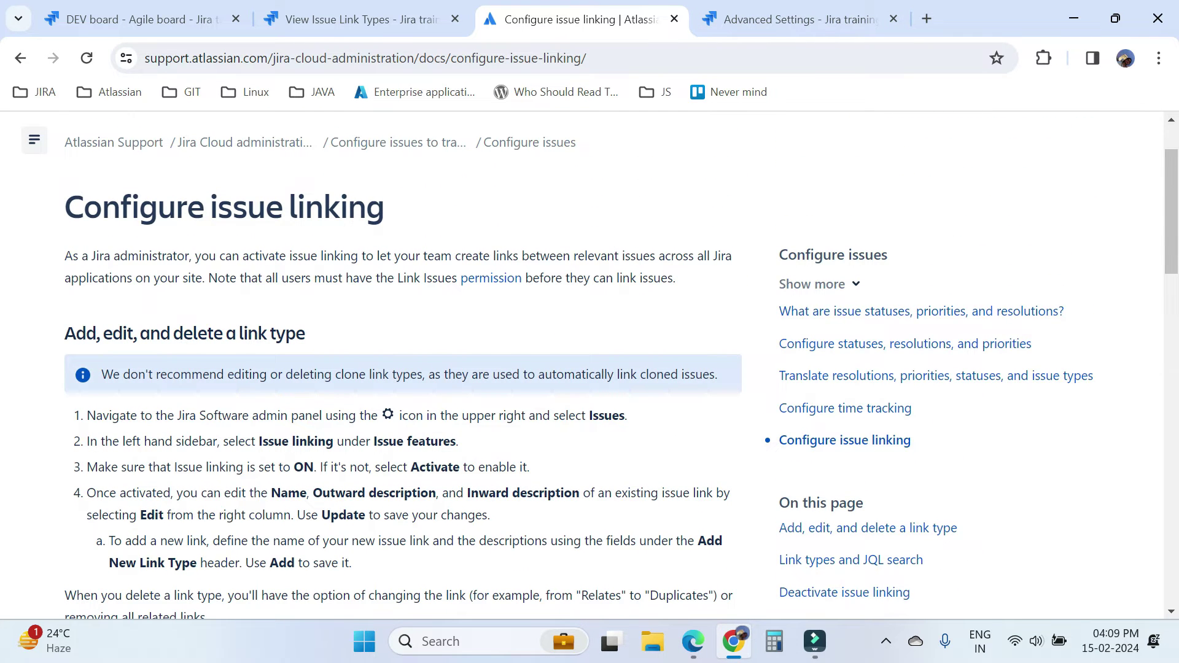
scroll(590, 365, down, 7)
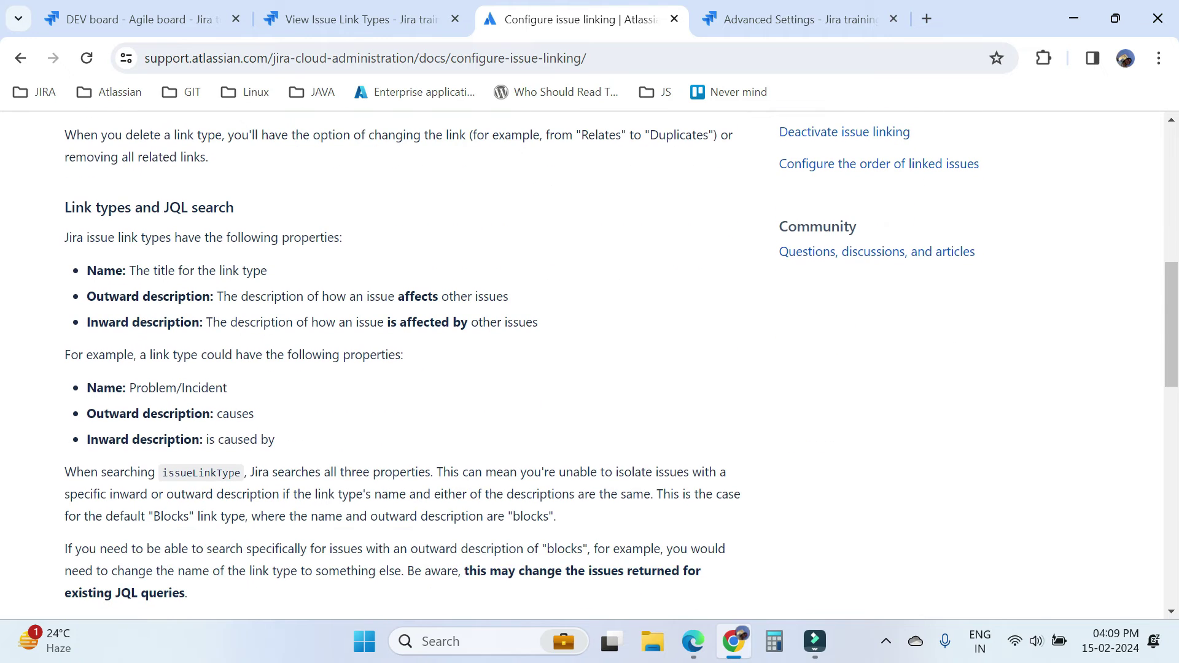
click(363, 19)
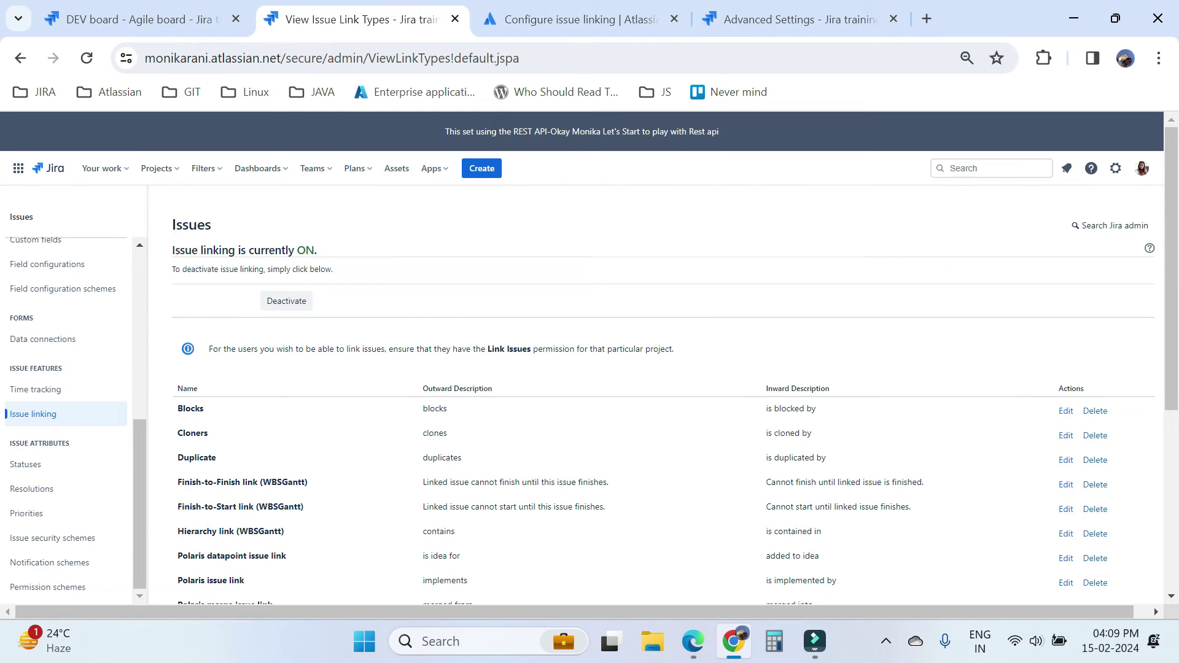
click(142, 19)
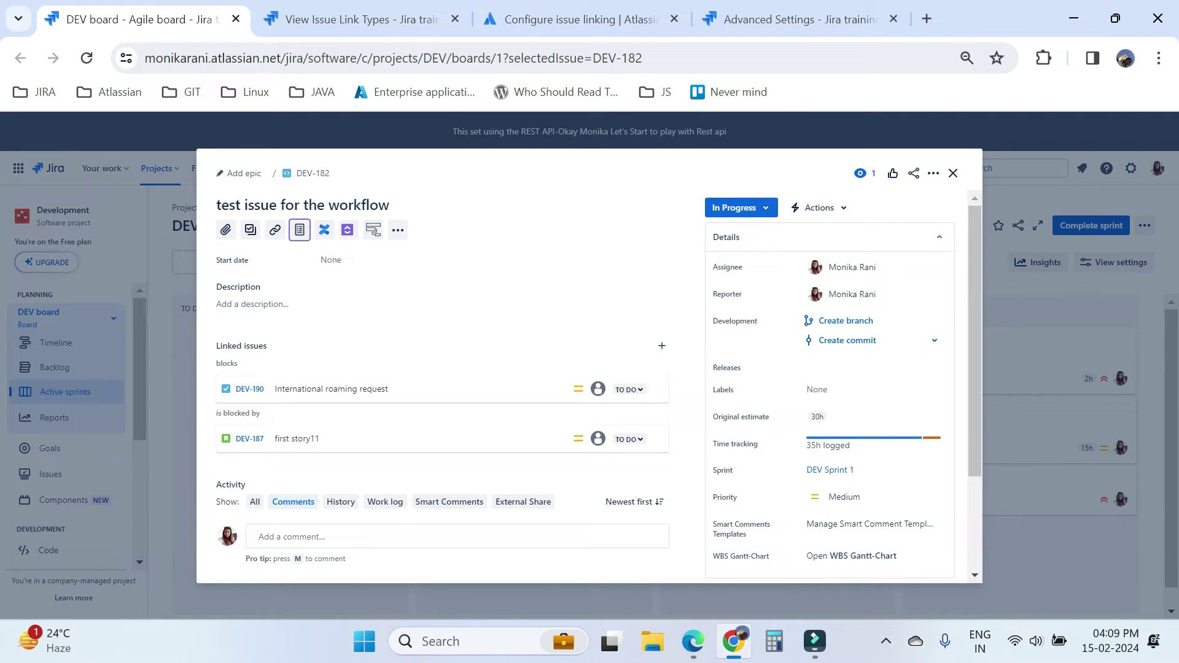
key(ctrl+3)
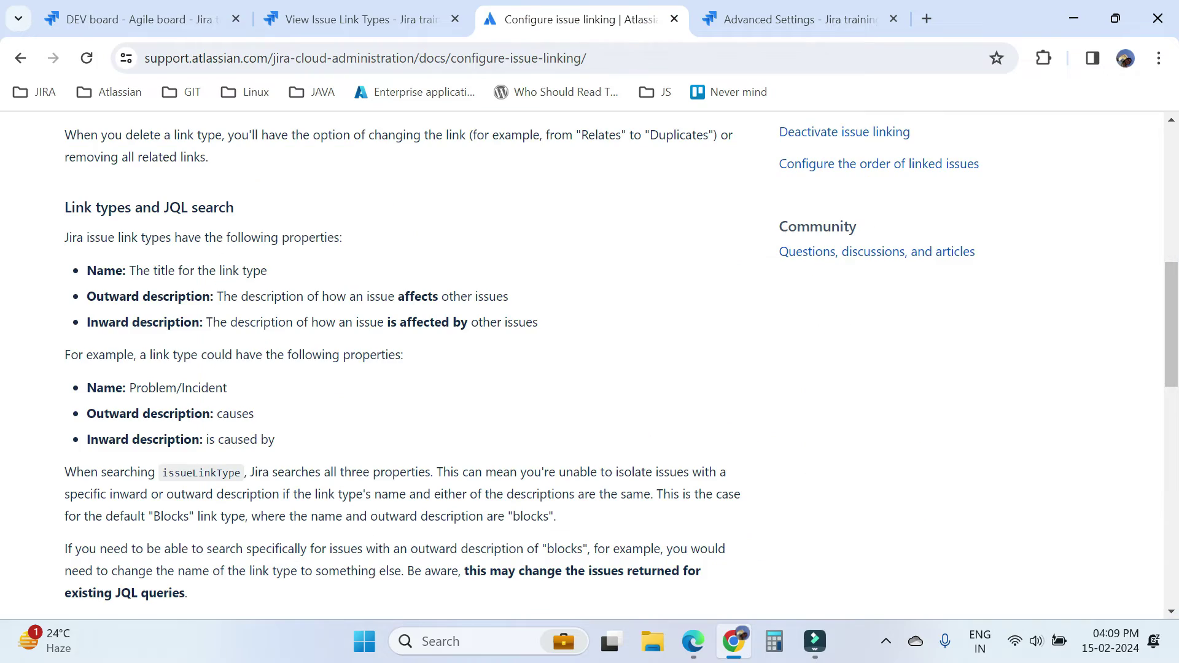
scroll(590, 362, up, 6)
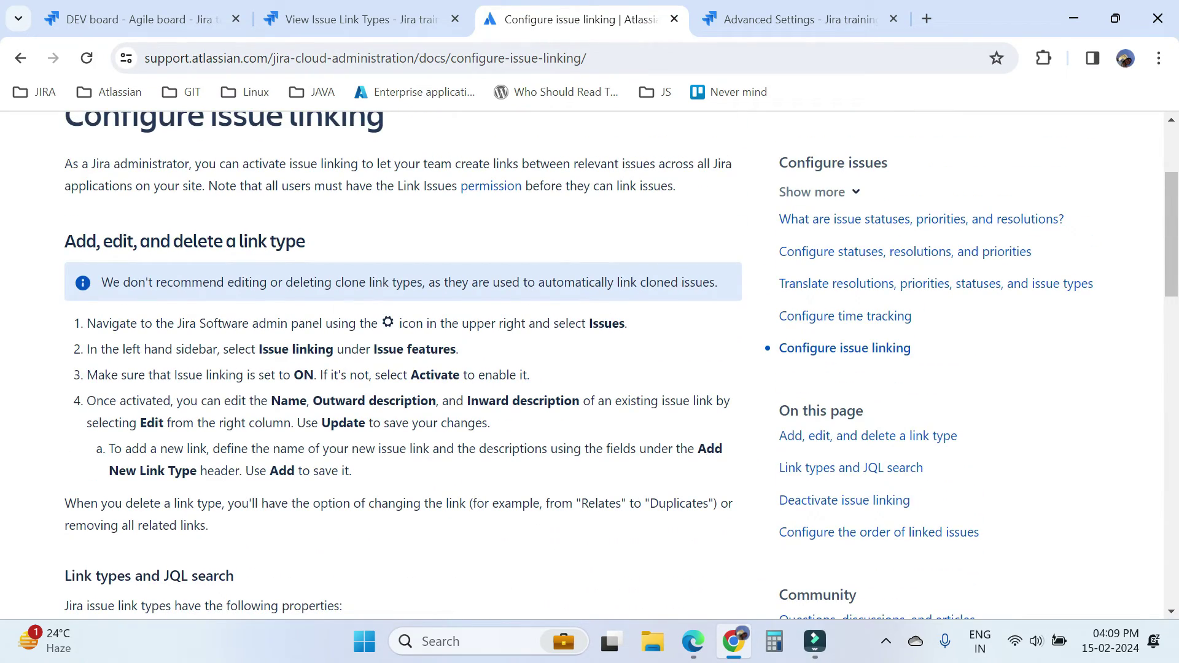
scroll(400, 362, down, 5)
drag(117, 389, 194, 389)
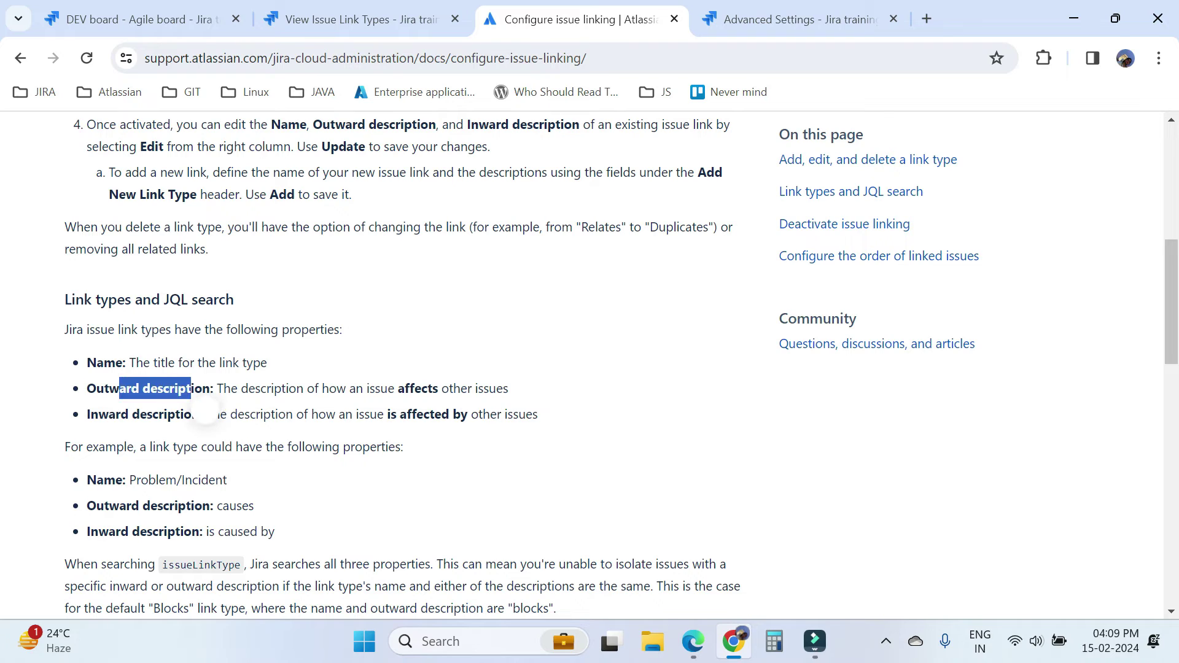
drag(117, 414, 191, 415)
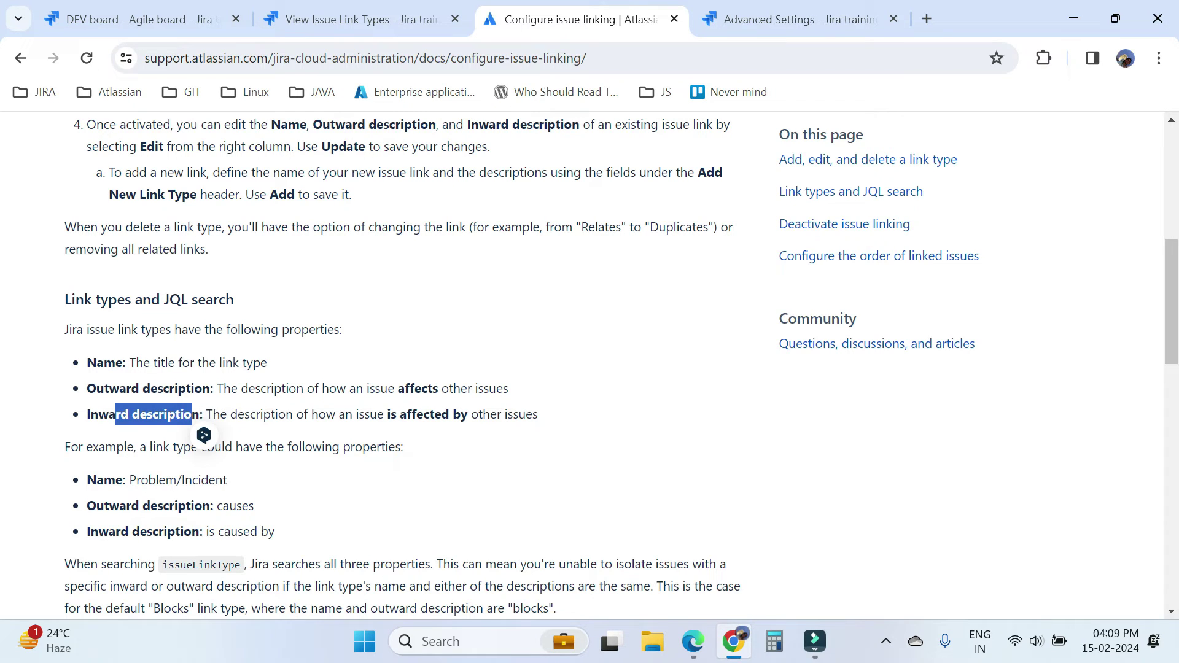
click(192, 415)
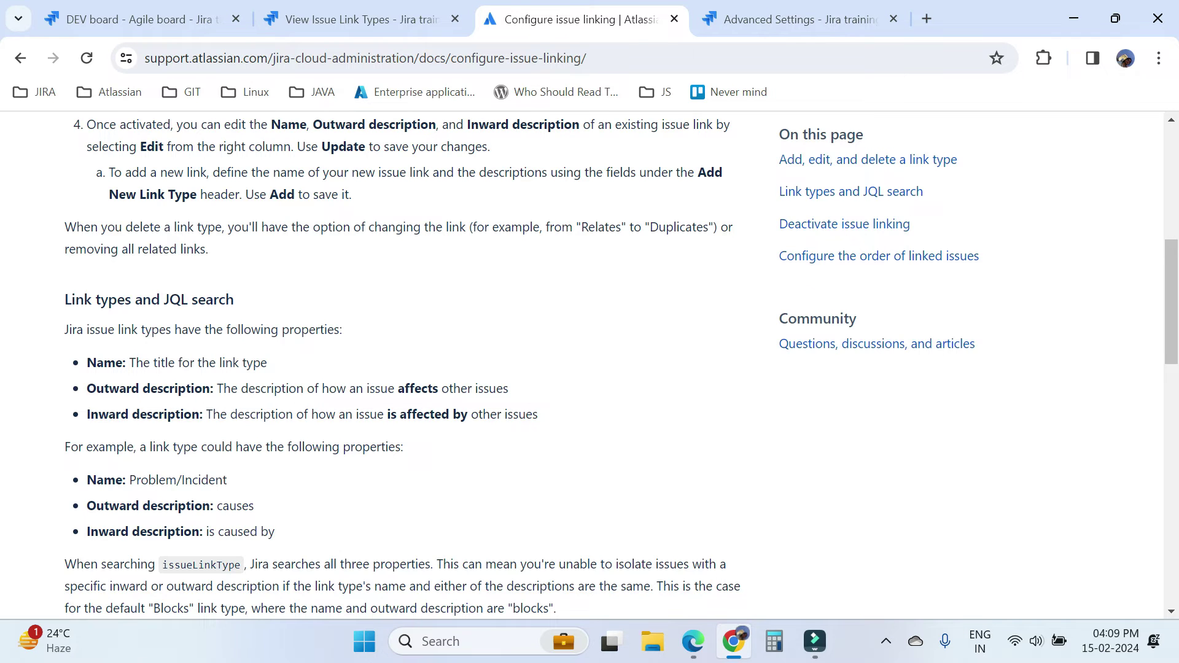
scroll(400, 362, down, 3)
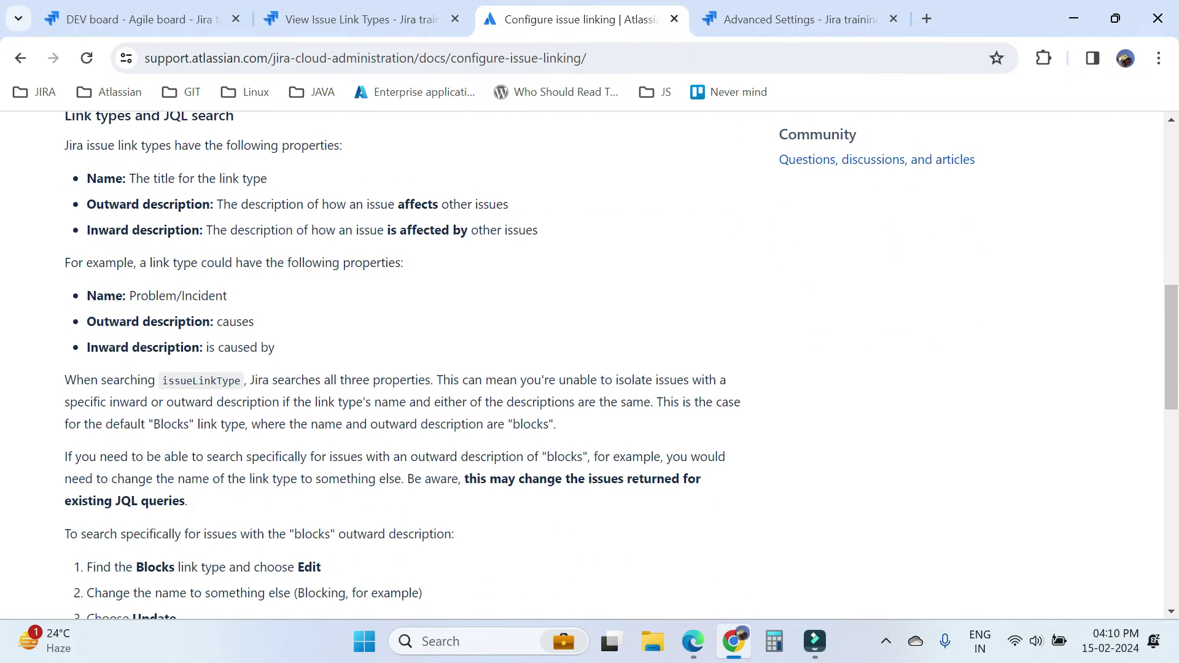
scroll(621, 365, up, 2)
scroll(399, 362, up, 5)
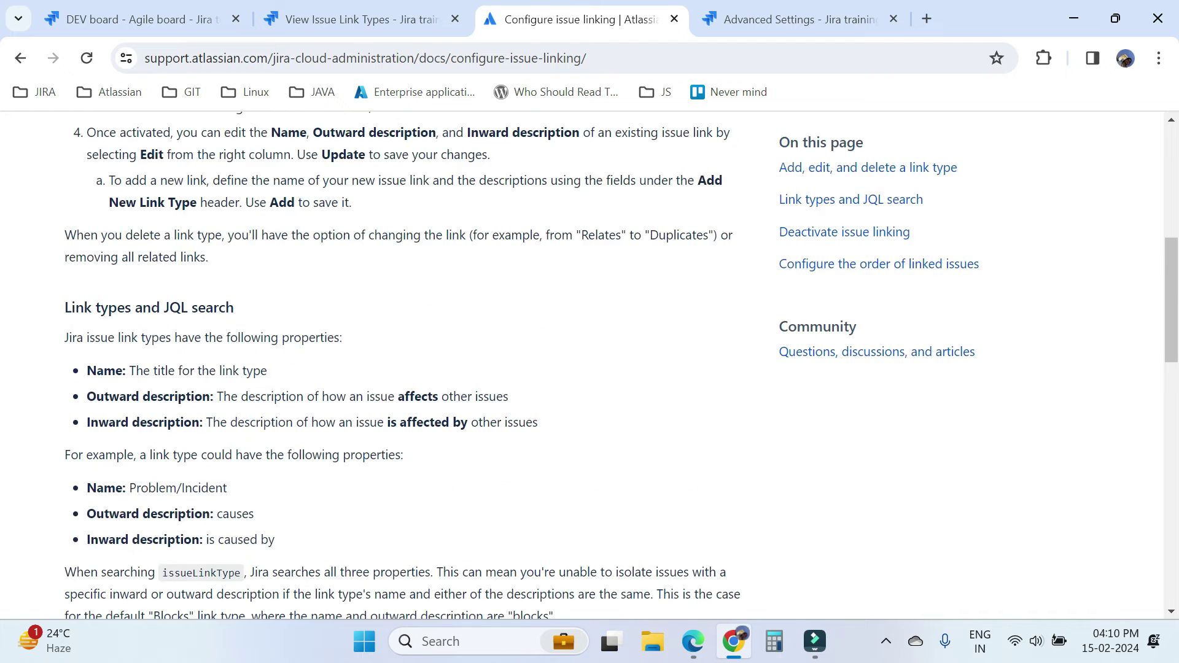
scroll(400, 362, down, 2)
scroll(400, 362, down, 2)
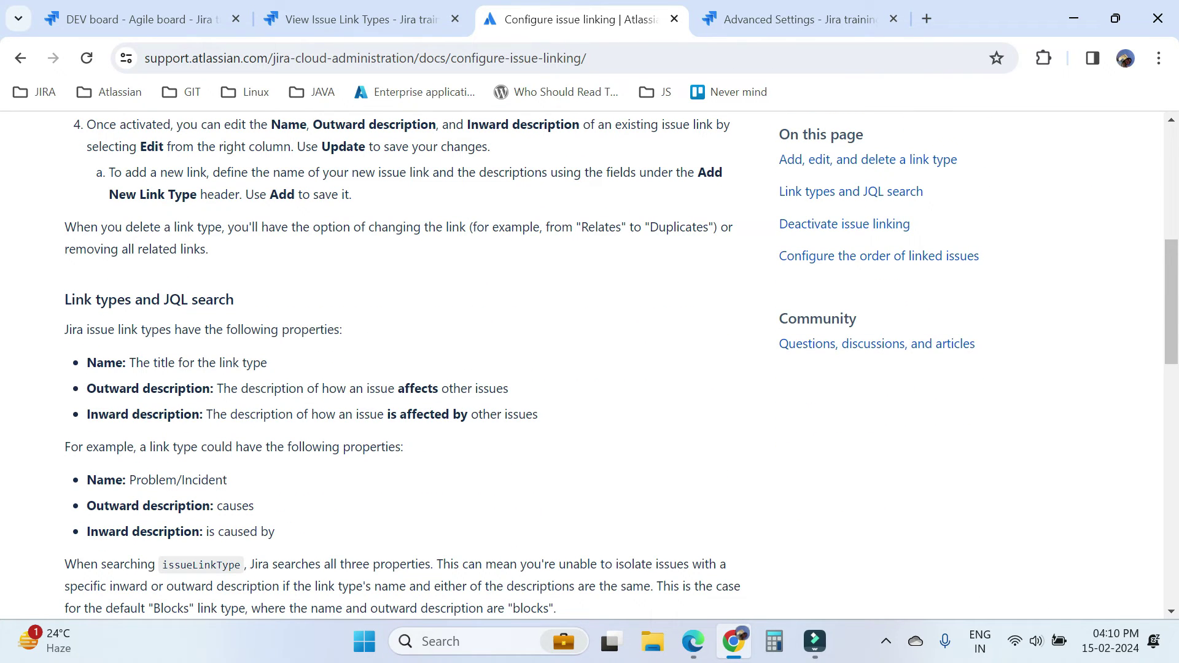
Edit the Blocks link type and update it with its name and descriptions unchanged.
click(361, 19)
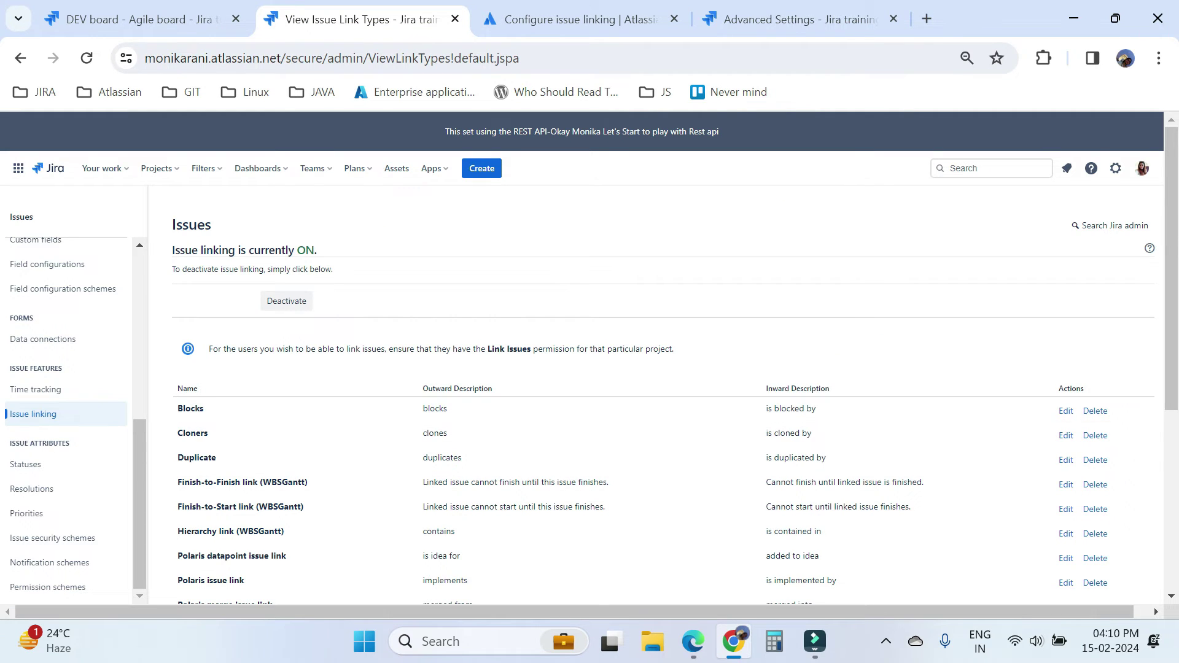
scroll(590, 408, down, 1)
scroll(663, 381, down, 1)
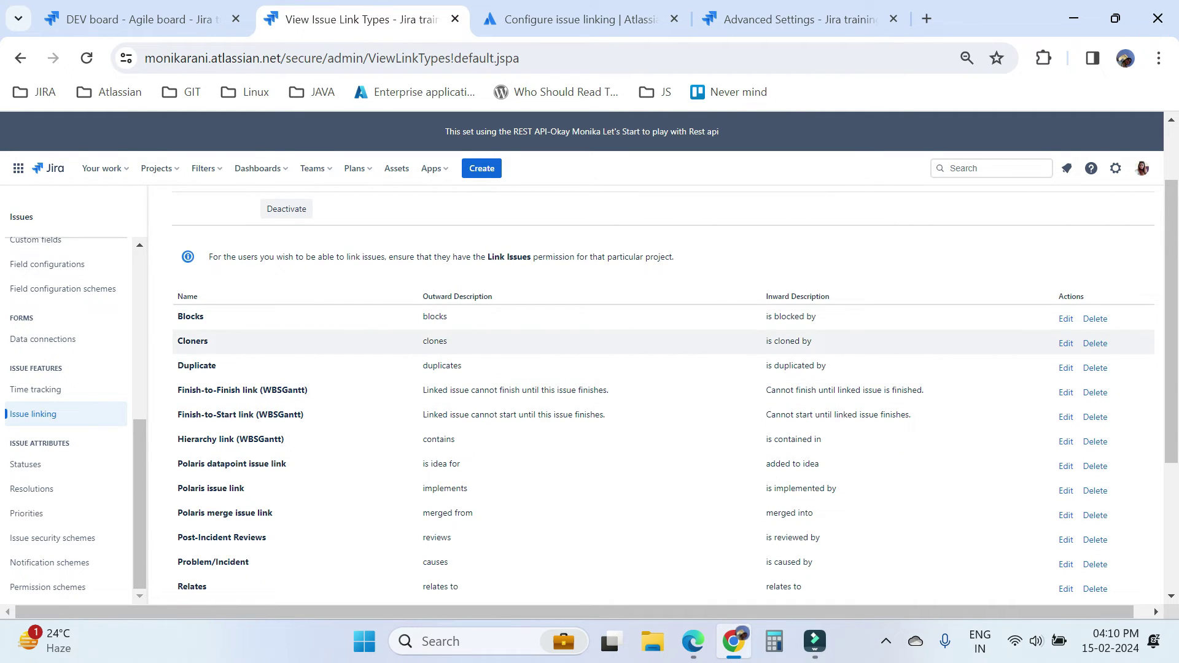
click(1066, 318)
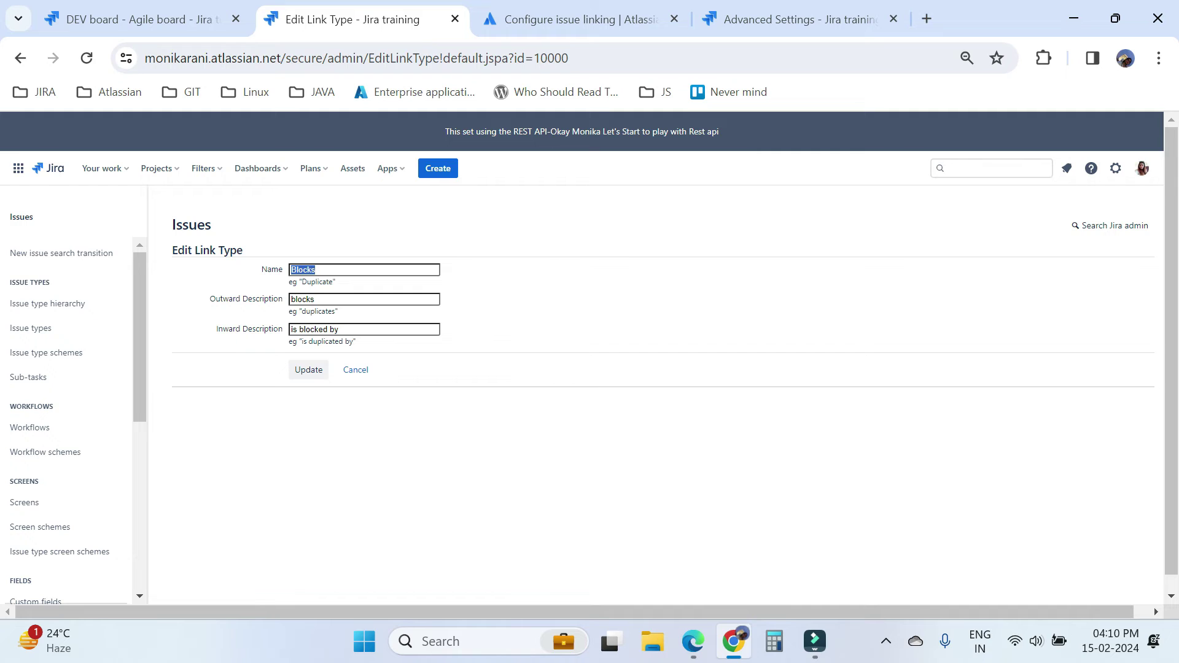
click(315, 269)
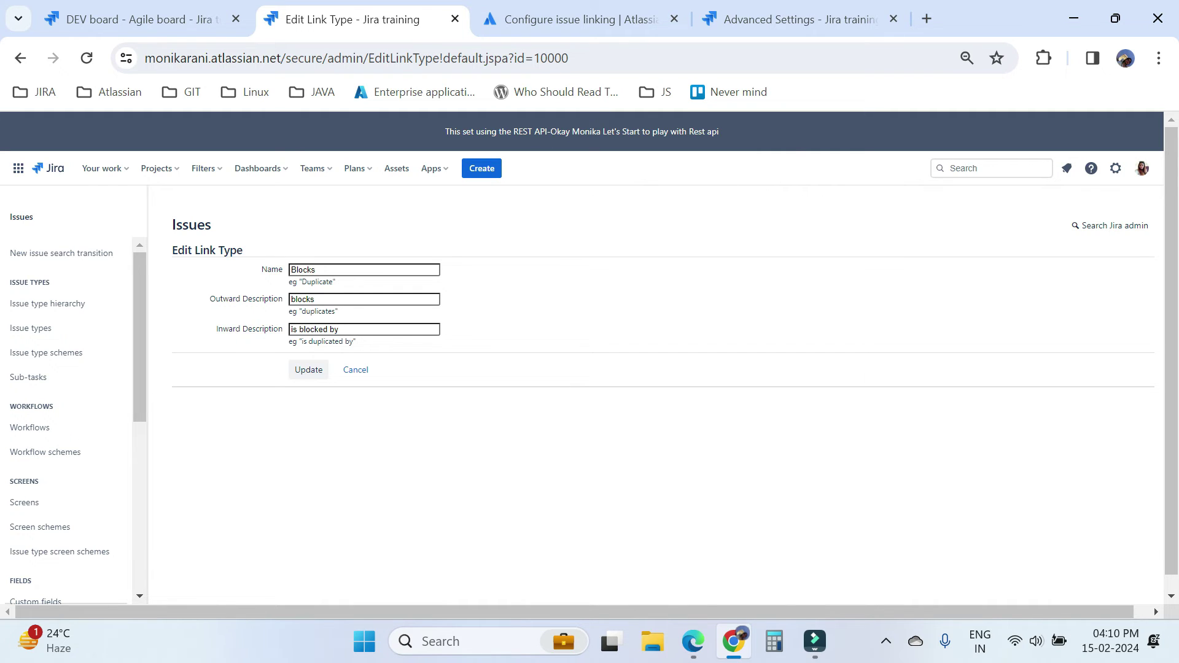
key(Return)
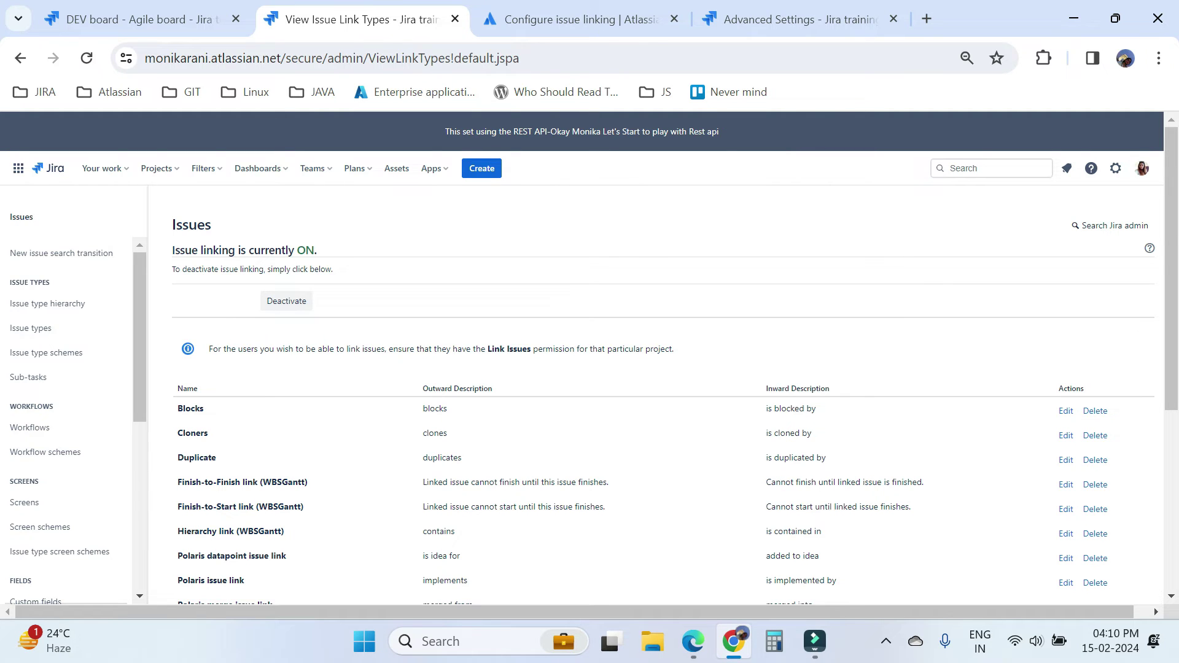
scroll(663, 455, down, 4)
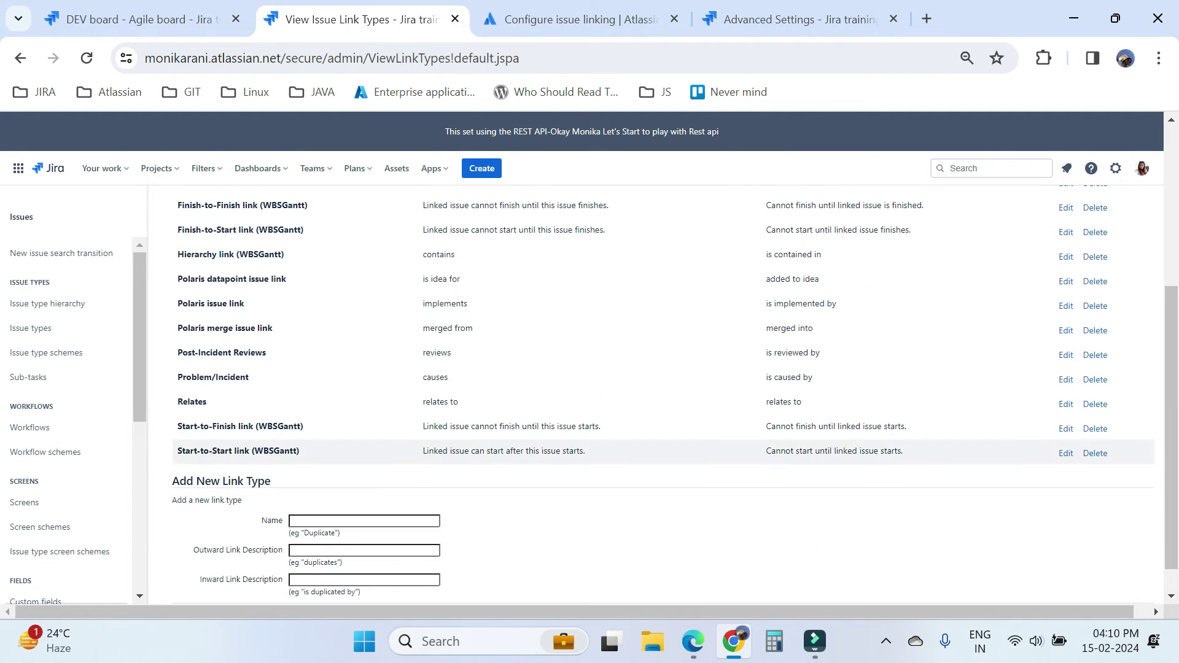
scroll(663, 454, up, 2)
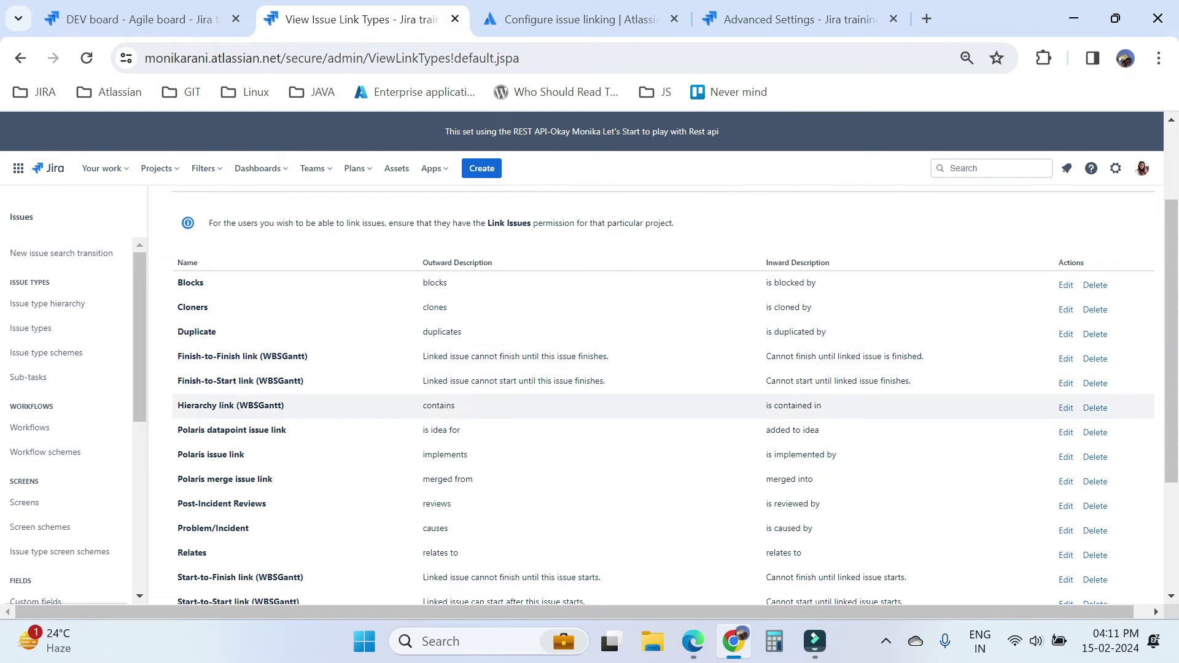
scroll(664, 399, down, 3)
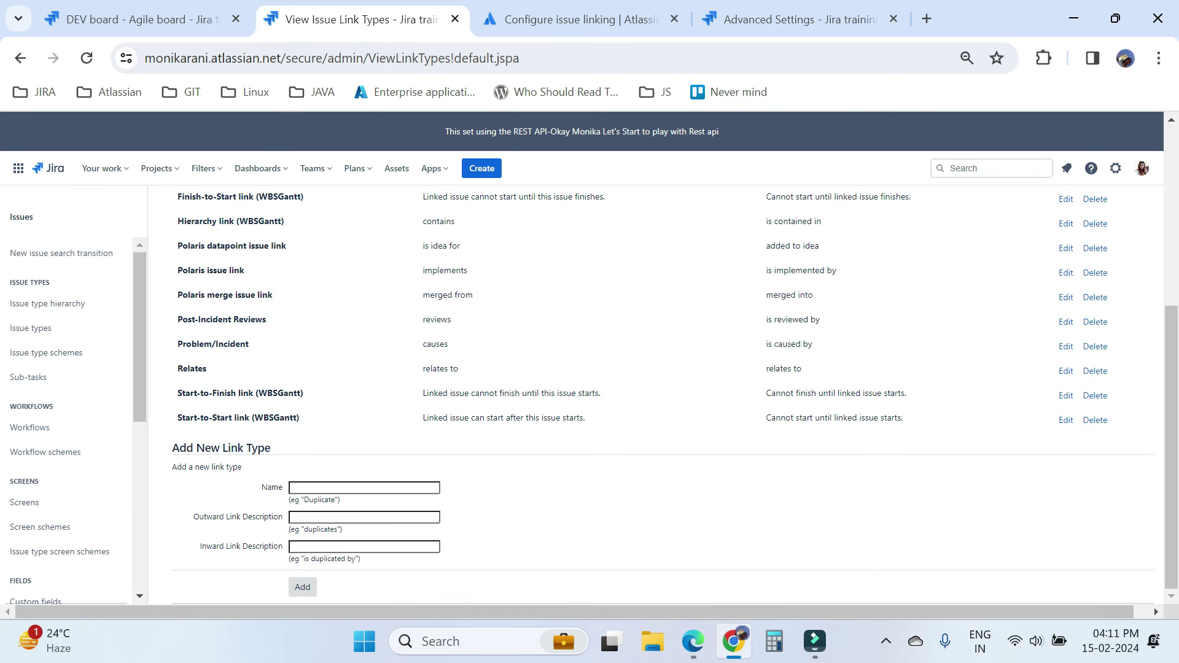
scroll(302, 587, up, 4)
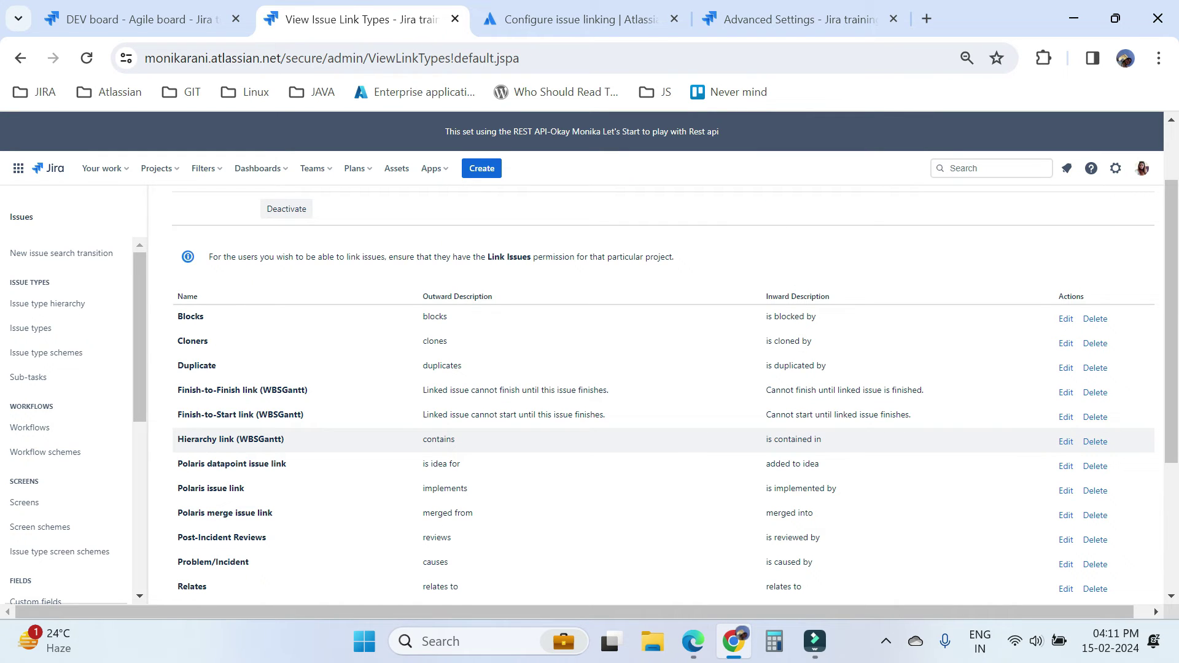
scroll(429, 439, down, 4)
scroll(430, 439, up, 3)
scroll(430, 440, down, 3)
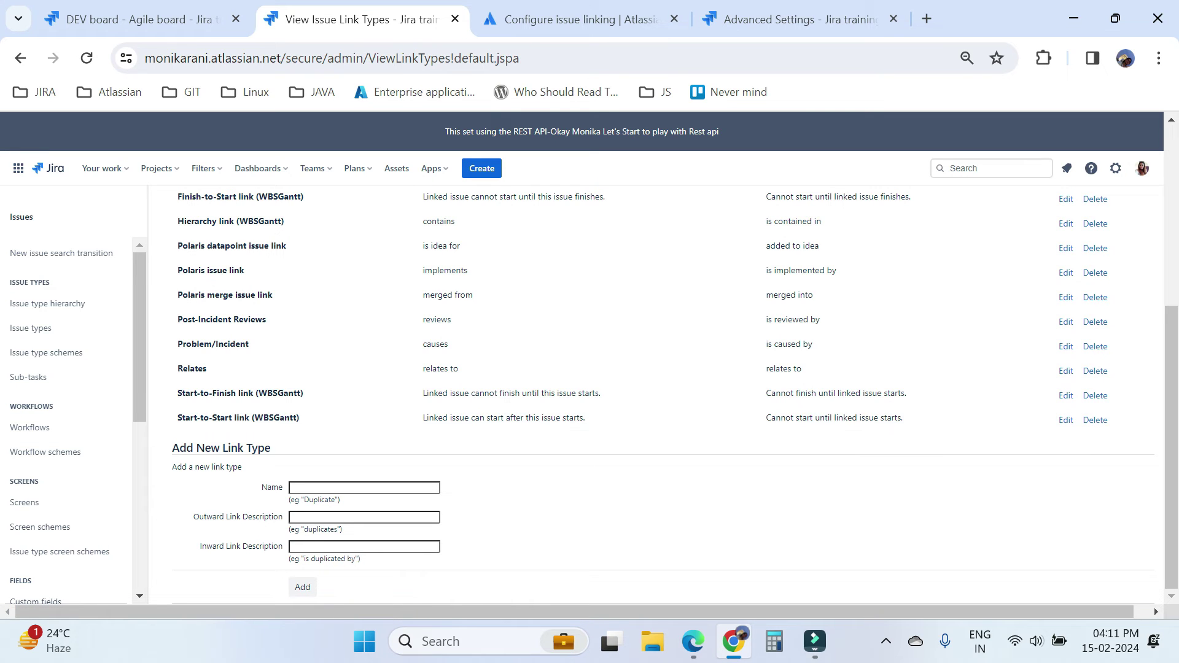
scroll(614, 393, up, 5)
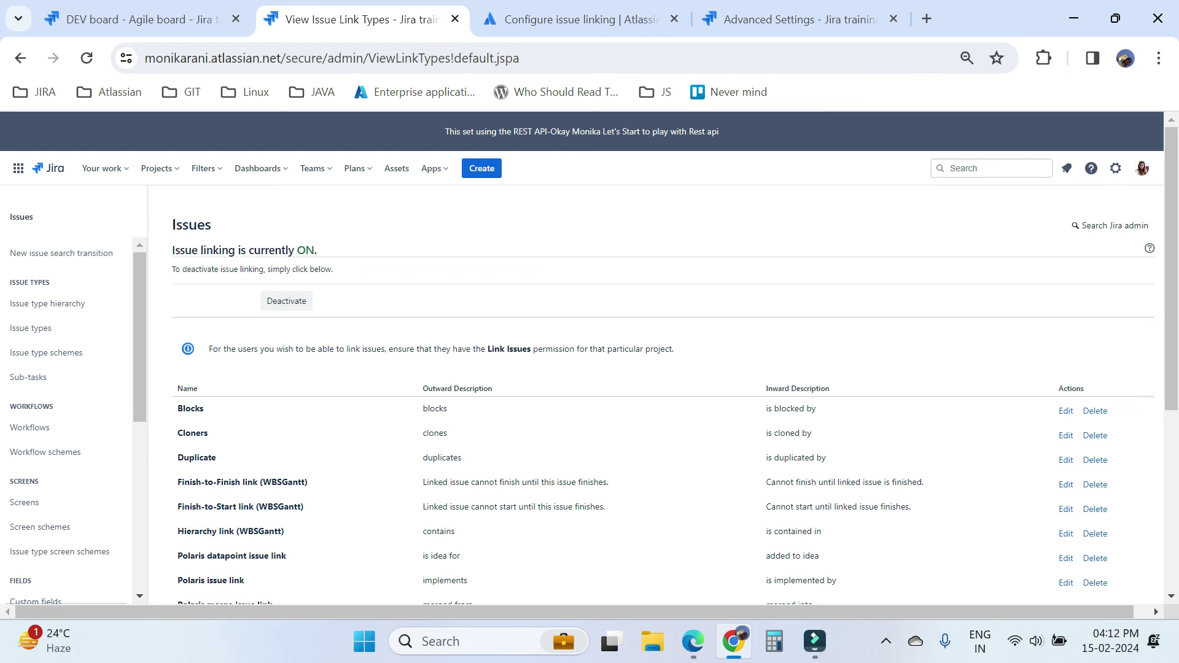
In Advanced Settings, scroll to jira.view.issue.links.sort.order, set to 'type, status, priority'.
click(1115, 168)
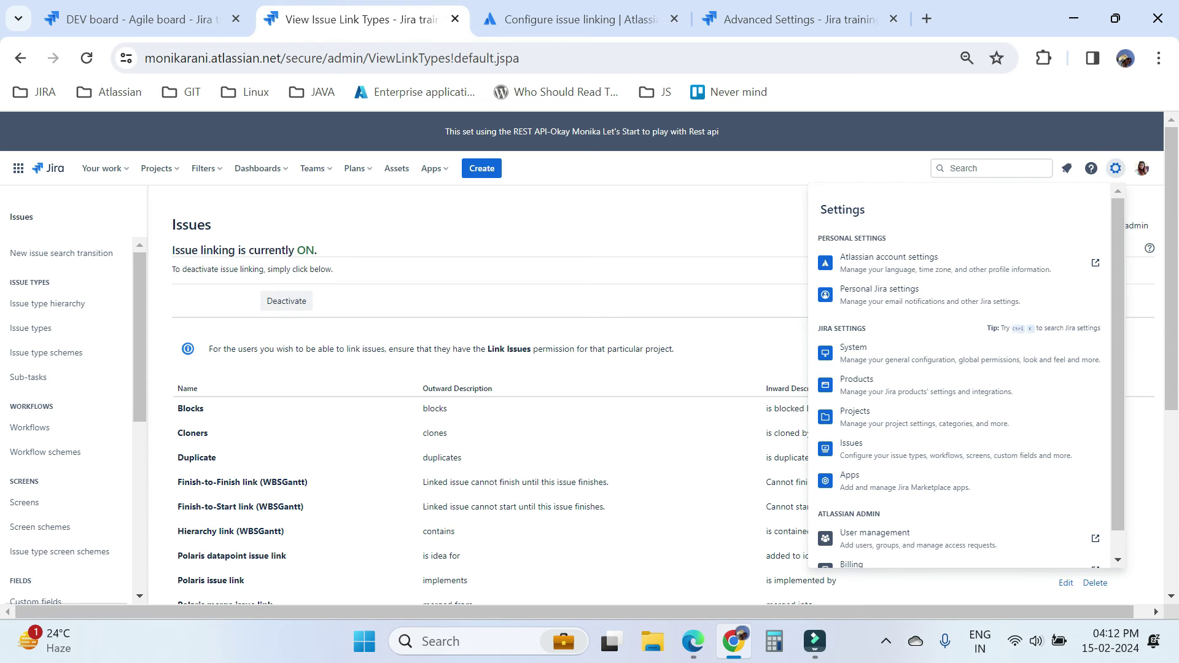
click(792, 19)
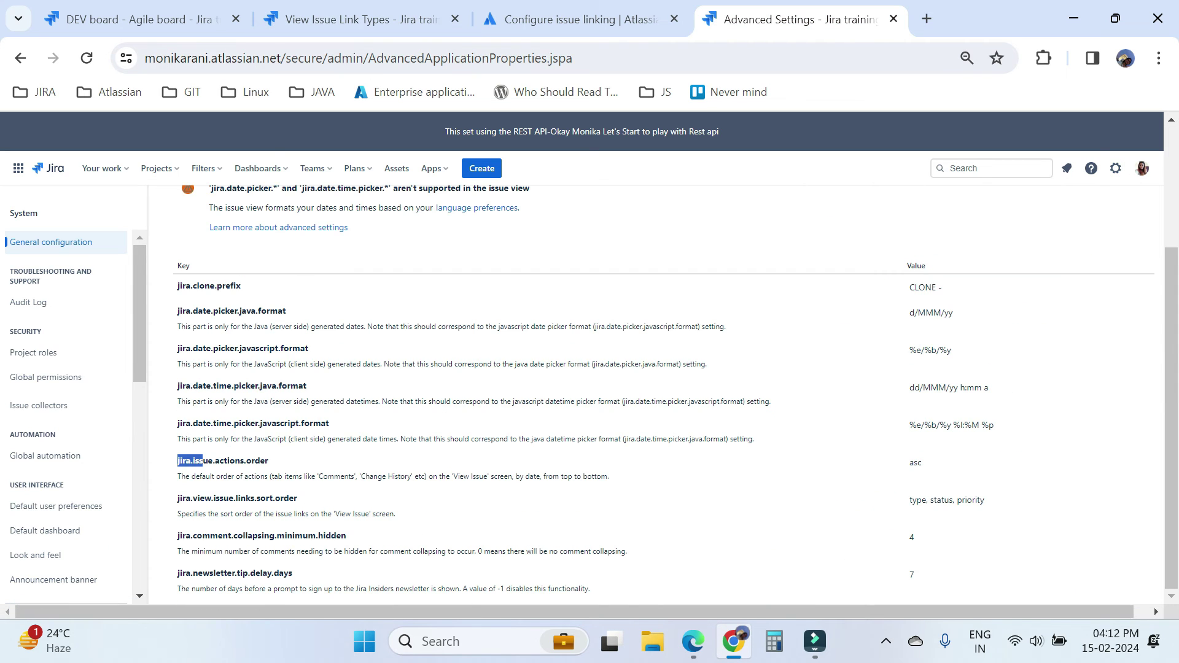
scroll(203, 462, up, 3)
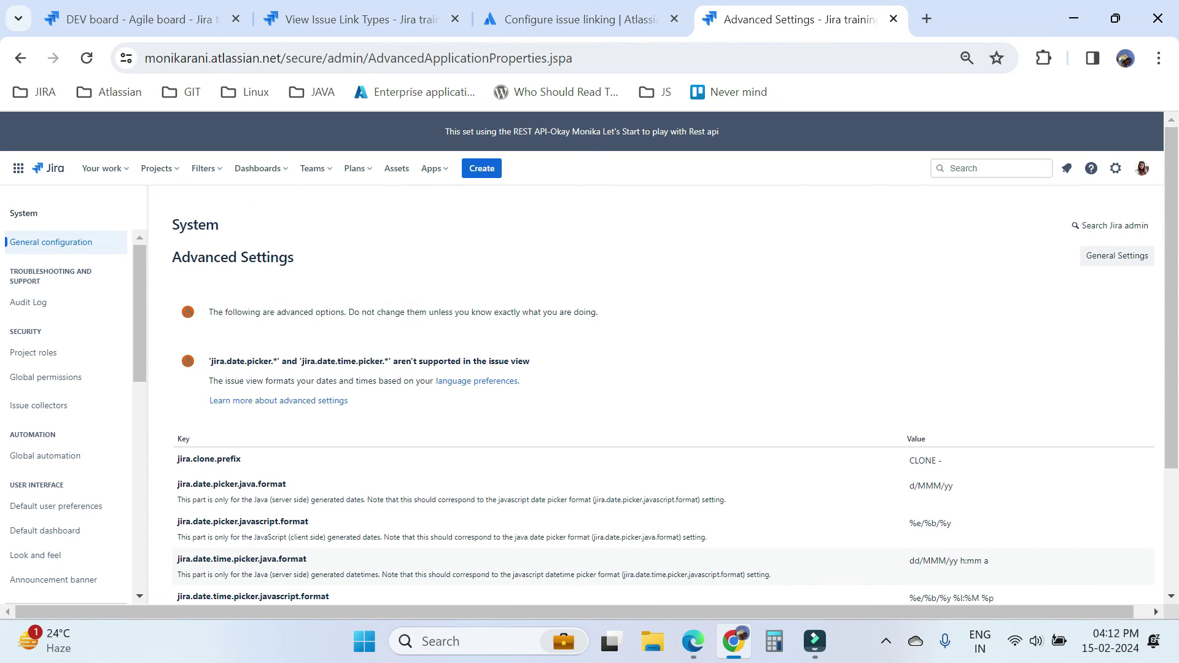
scroll(203, 553, down, 2)
drag(178, 595, 203, 595)
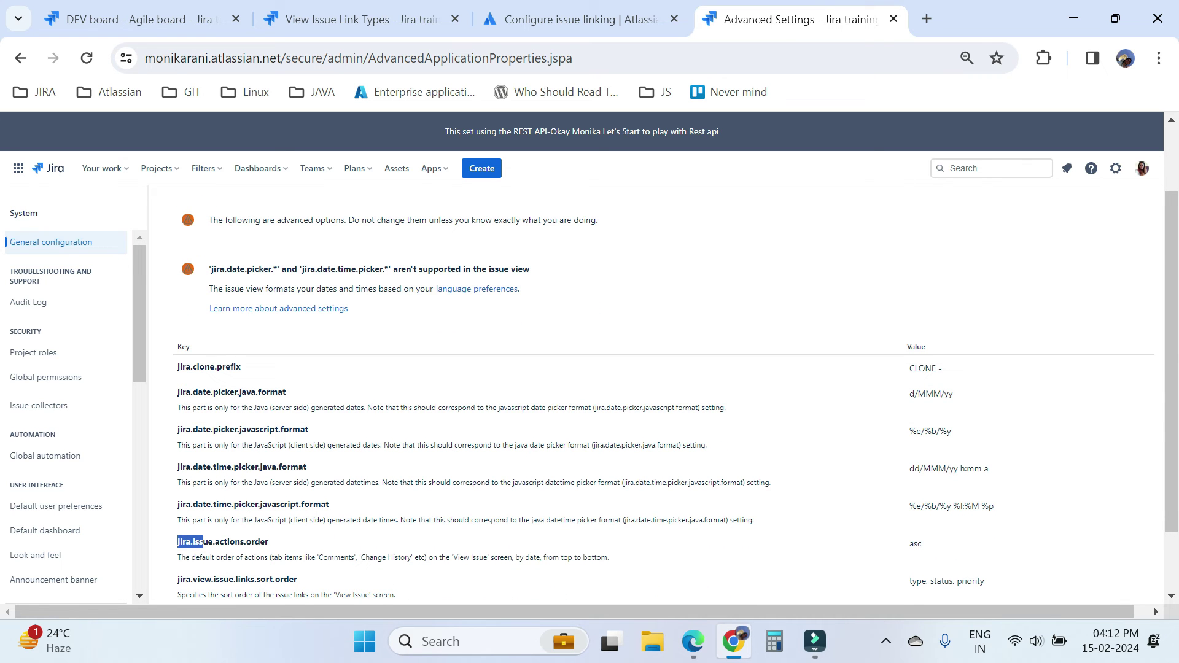
scroll(203, 510, down, 1)
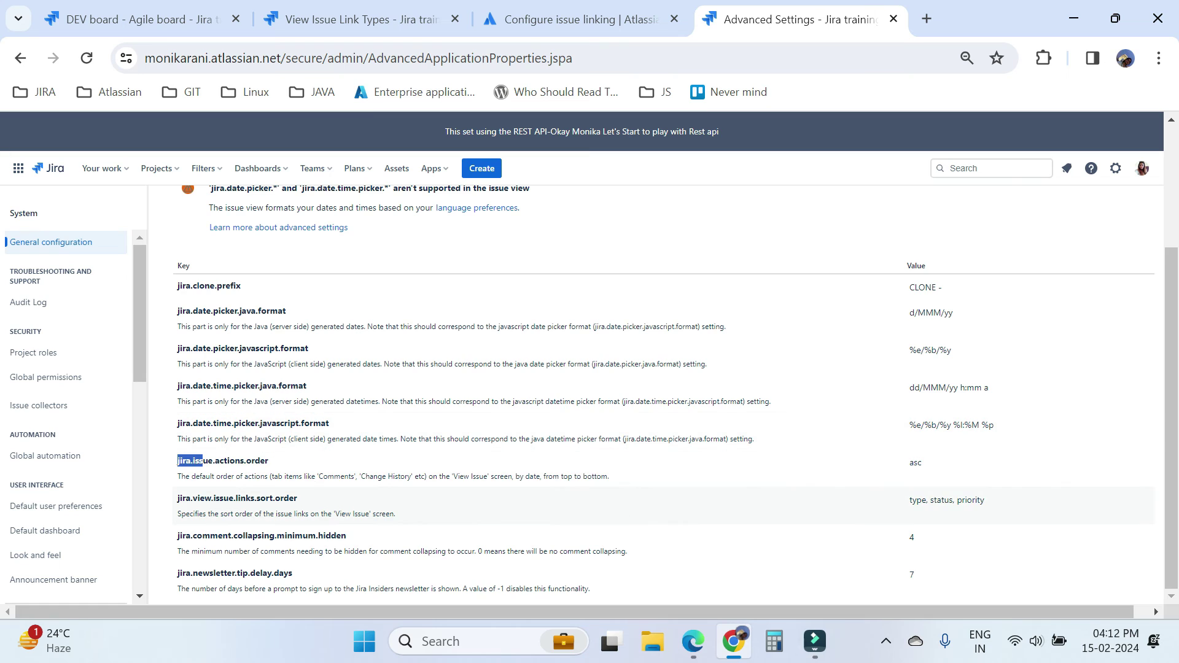